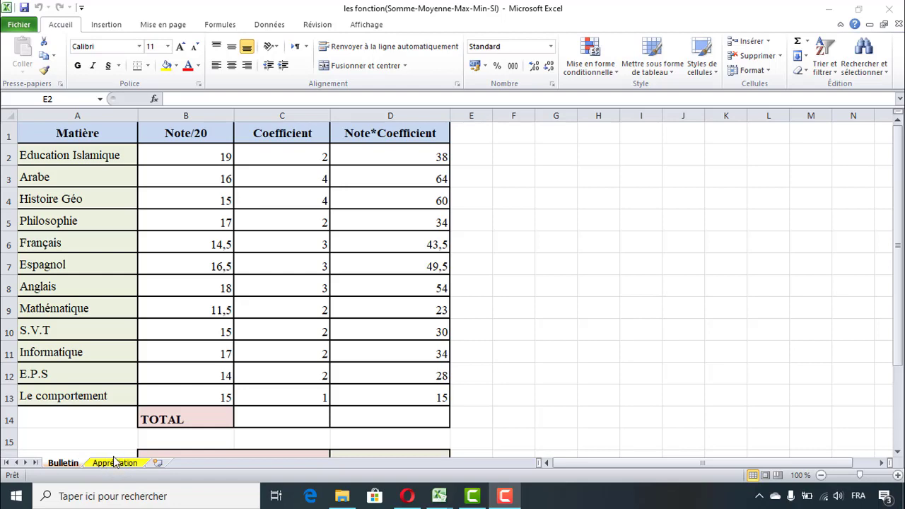
# Look at the Références (Relative-Absolue-Mixte) workbook, and return to the workbook les fonction(Somme-Moyenne-Max-Min-SI)
pyautogui.moveTo(444, 500)
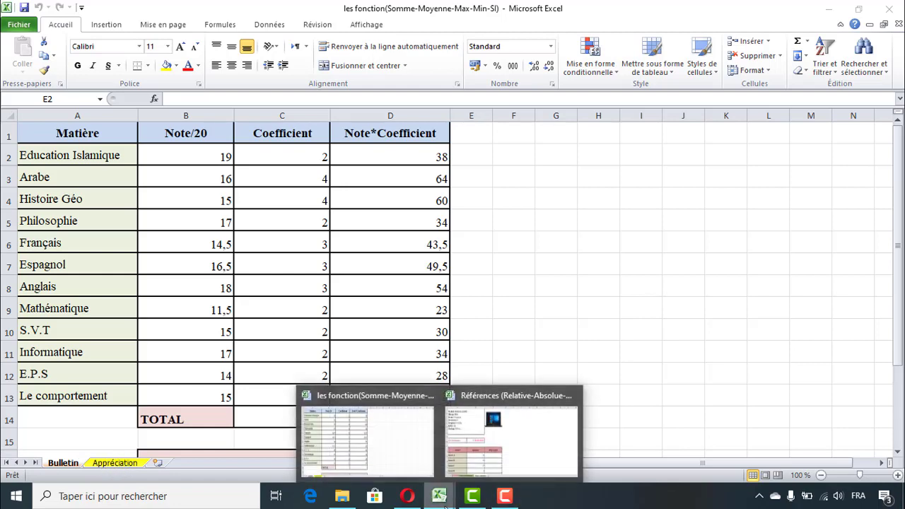
pyautogui.click(501, 460)
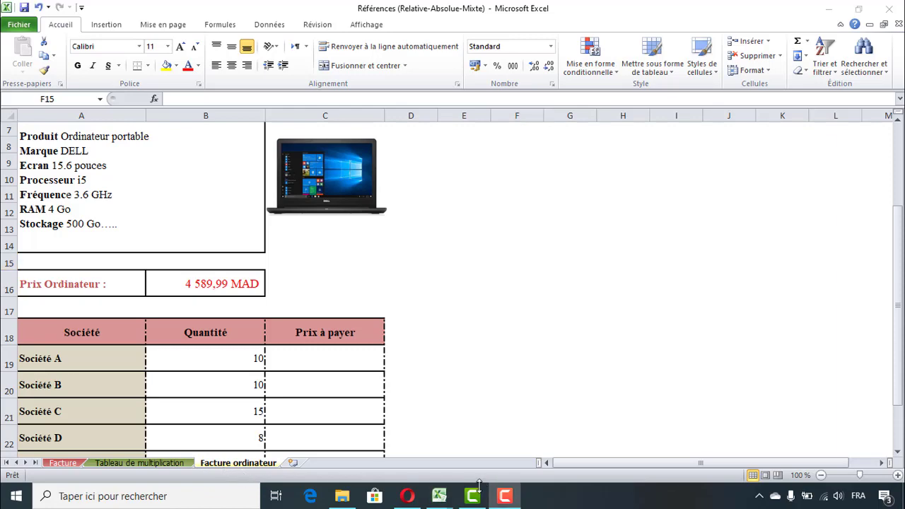
pyautogui.moveTo(440, 495)
pyautogui.click(394, 461)
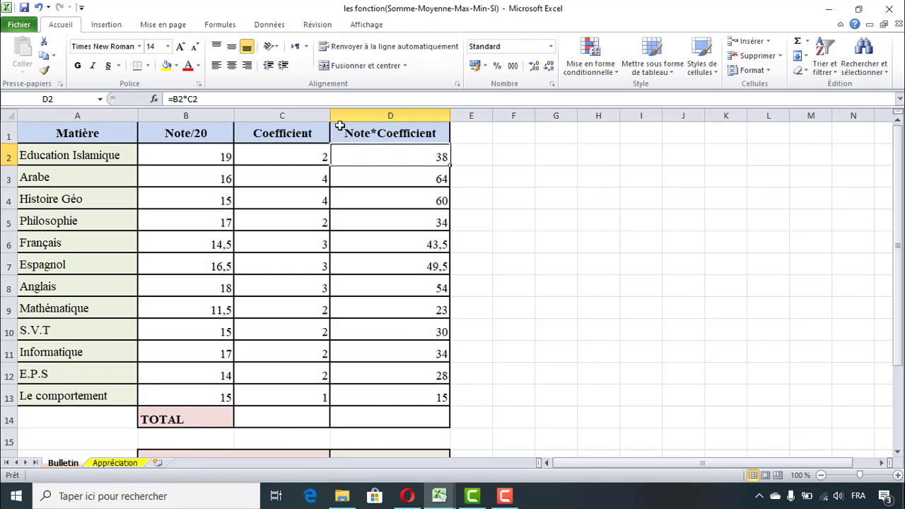
# Check the formula =B2*C2 in D2 and fill it down the Note*Coefficient column to D13
pyautogui.doubleClick(403, 157)
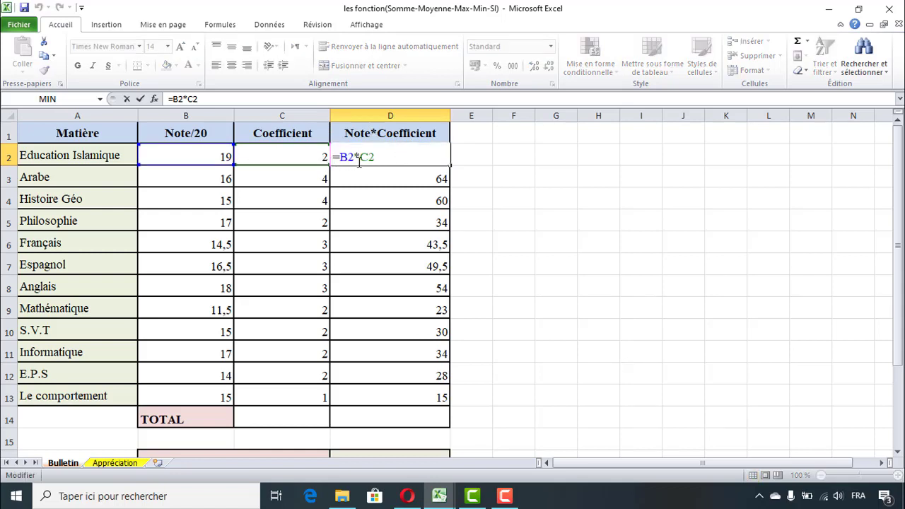
pyautogui.hotkey('ctrl', 'Return')
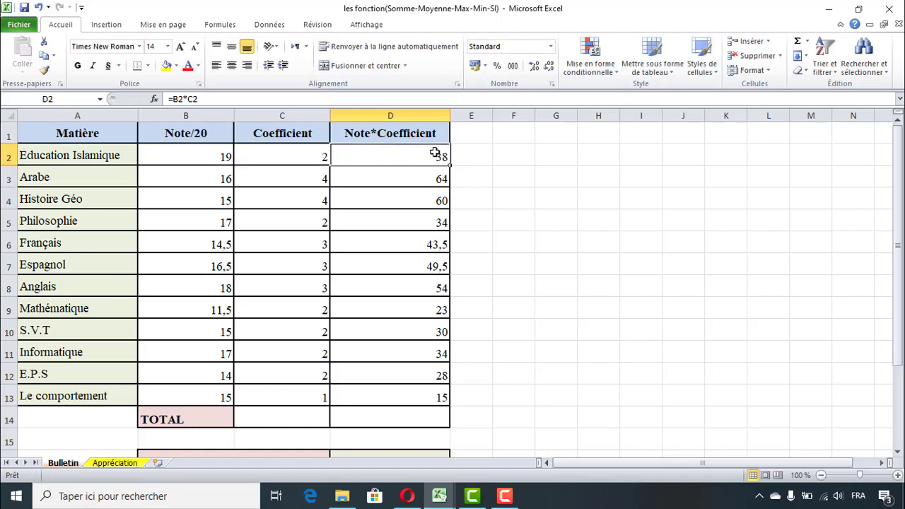
pyautogui.moveTo(449, 164); pyautogui.dragTo(434, 403)
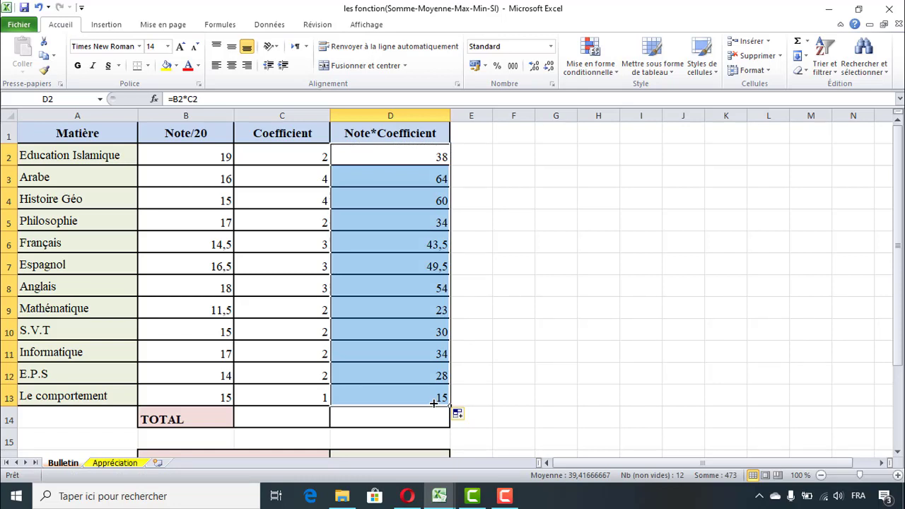
# Try to total the coefficients in C14 by adding cells one by one with =C2+C3, and erase back to the equals sign
pyautogui.click(263, 418)
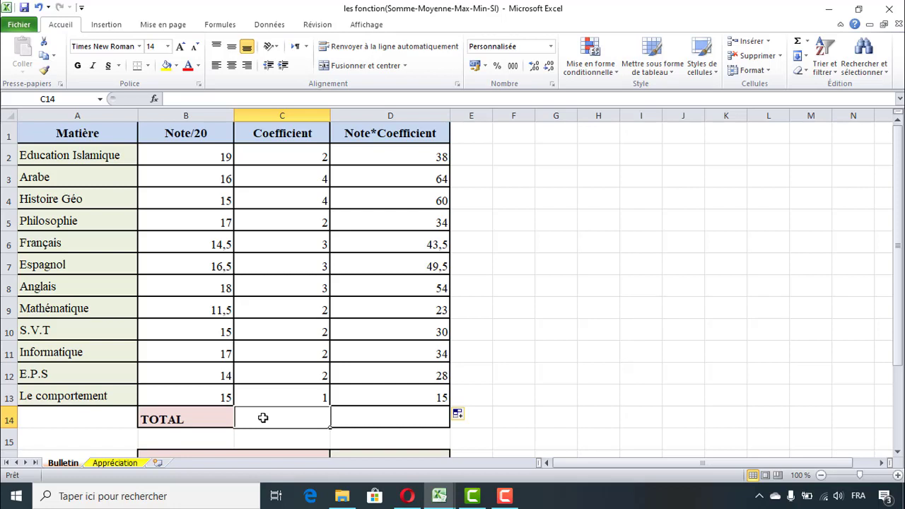
pyautogui.write('=')
pyautogui.click(283, 161)
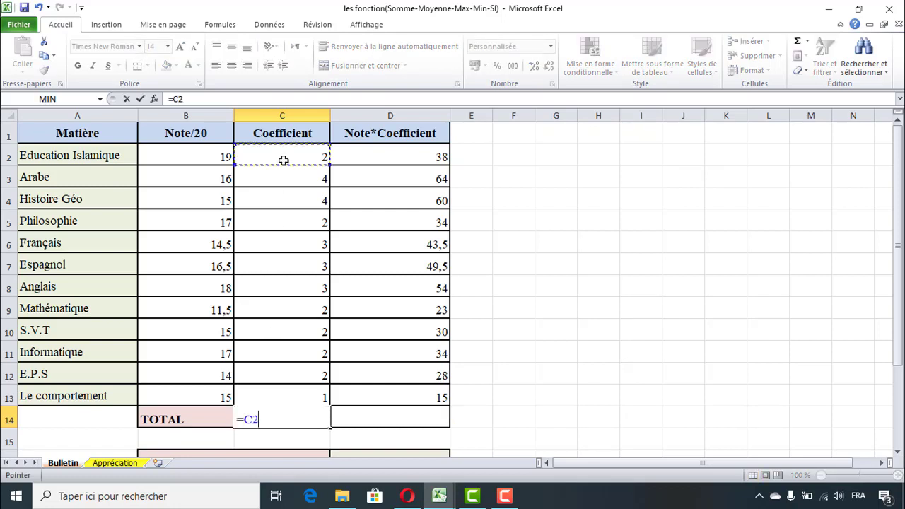
pyautogui.write('+')
pyautogui.click(280, 179)
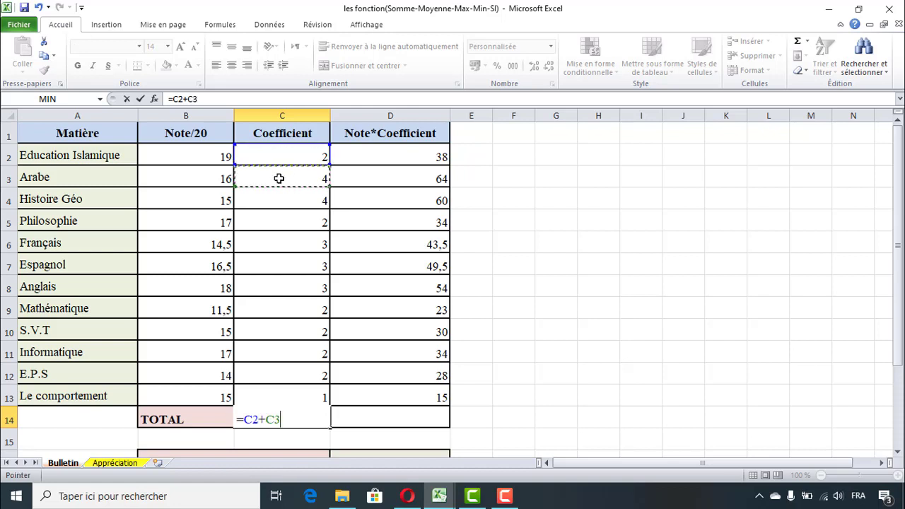
pyautogui.press('BackSpace')
pyautogui.press('BackSpace')
pyautogui.press('BackSpace')
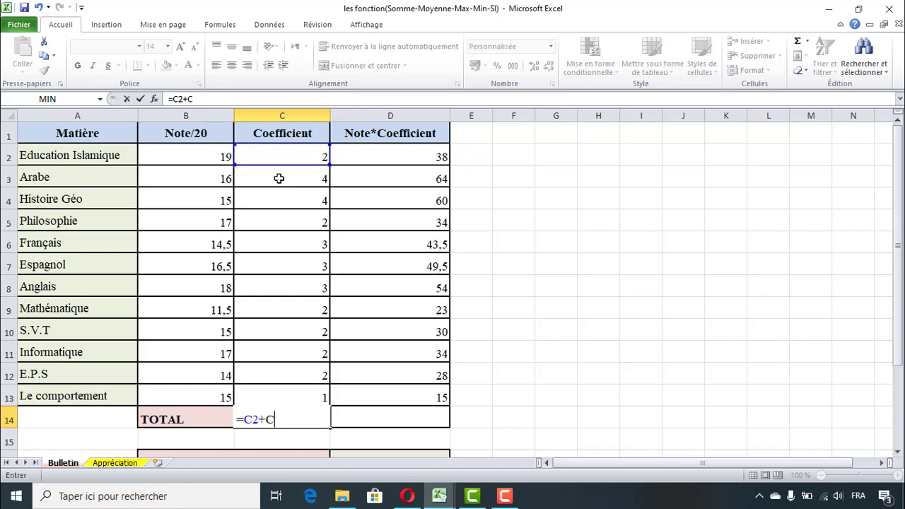
pyautogui.press('BackSpace')
pyautogui.press('BackSpace')
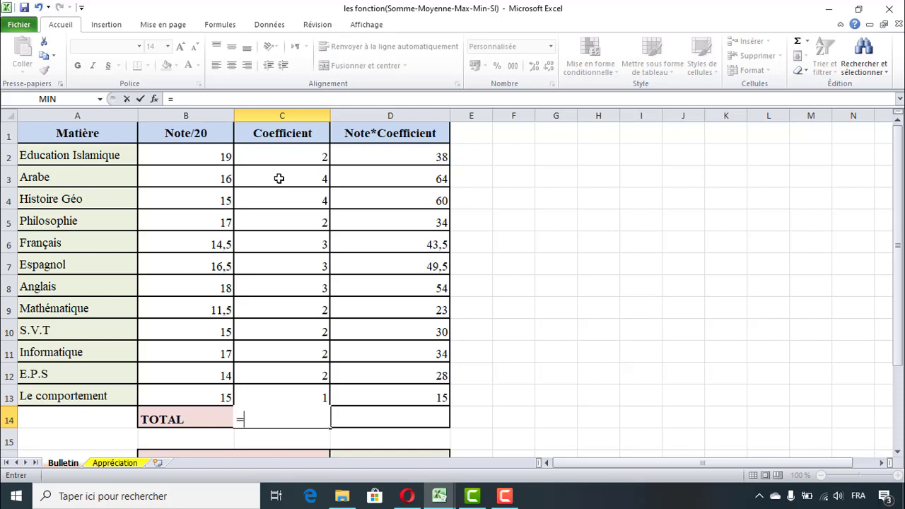
# Complete the coefficient total in C14 with the SOMME function over C2:C13
pyautogui.write('som')
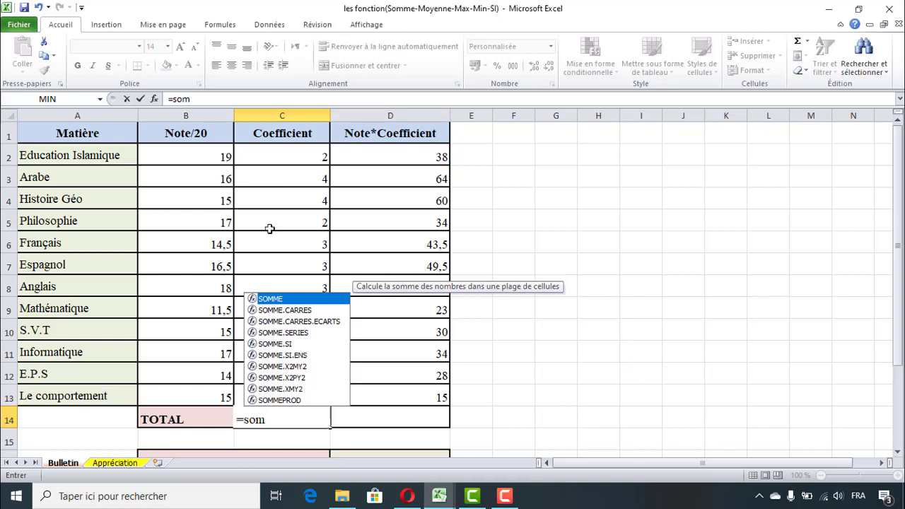
pyautogui.doubleClick(275, 304)
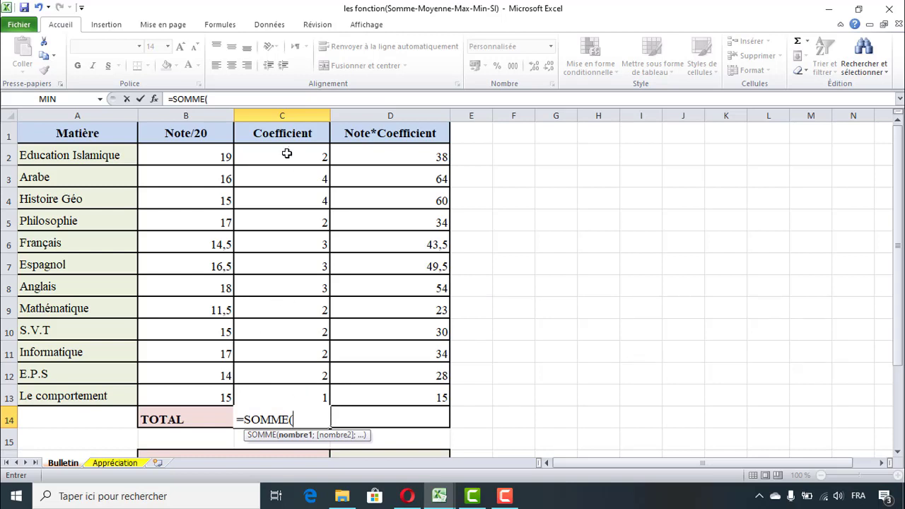
pyautogui.moveTo(287, 153); pyautogui.dragTo(277, 392)
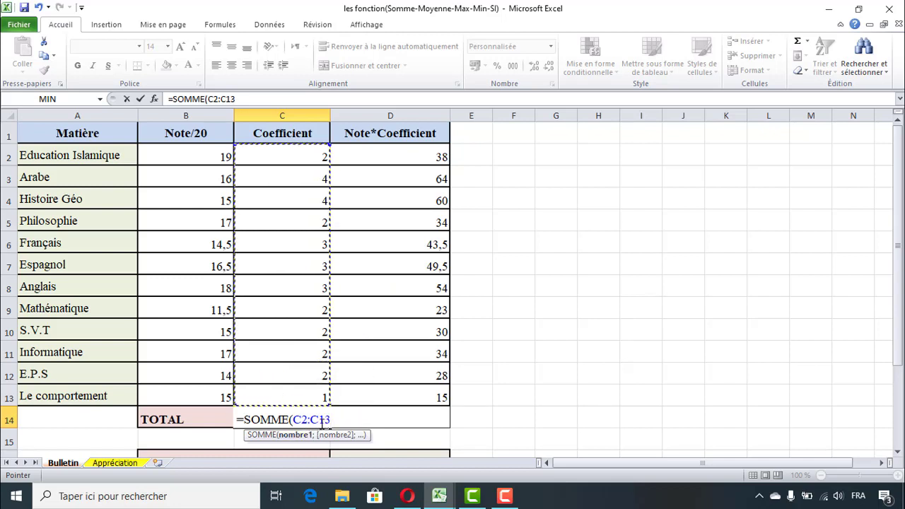
pyautogui.press('Return')
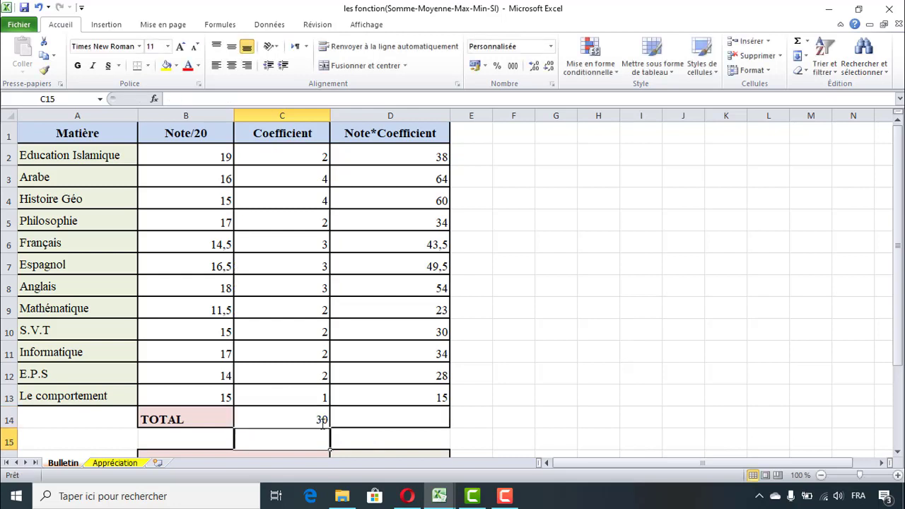
# Copy the SOMME formula from C14 across to D14 in the TOTAL row
pyautogui.click(300, 418)
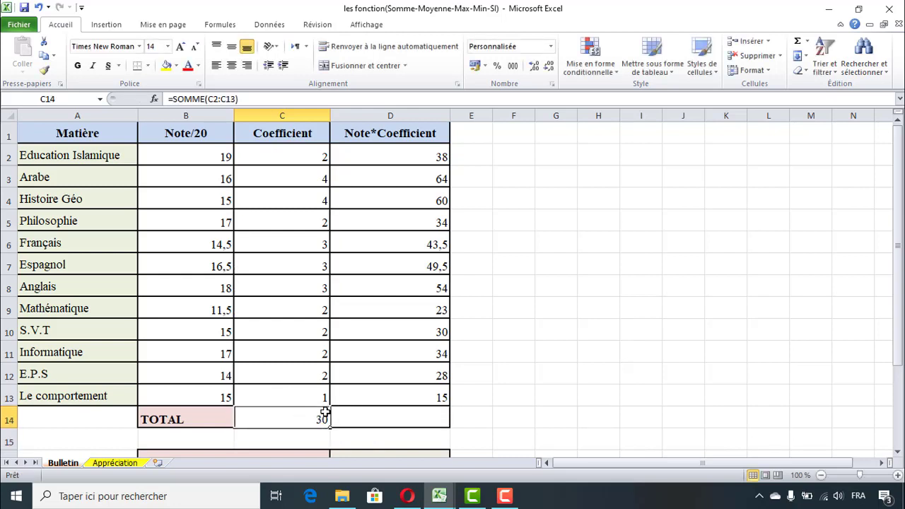
pyautogui.click(369, 416)
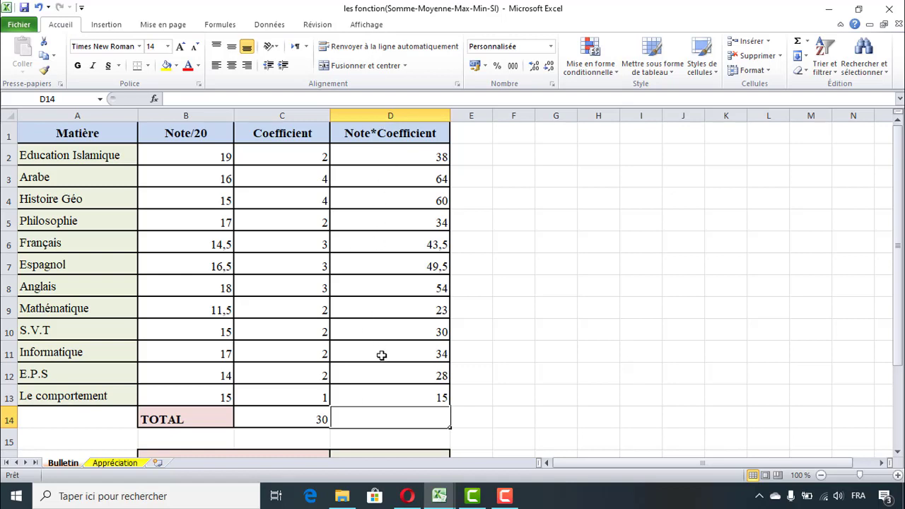
pyautogui.click(310, 419)
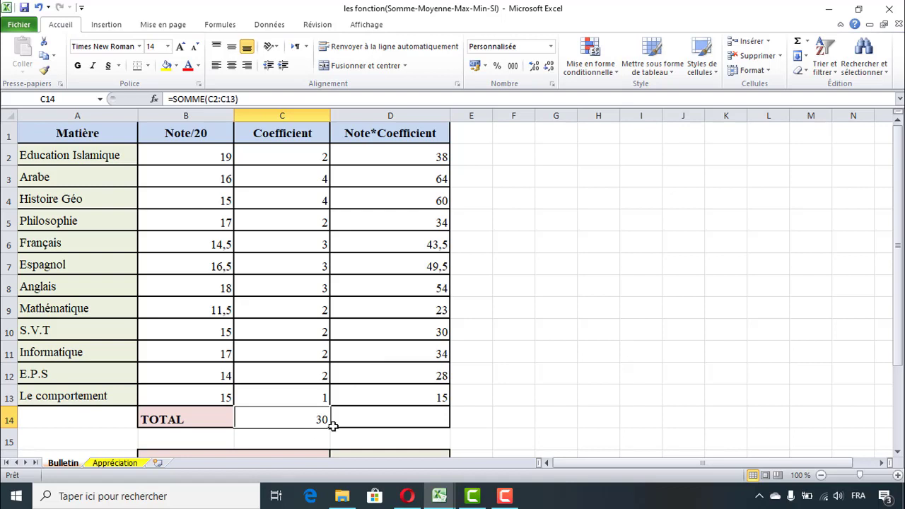
pyautogui.moveTo(331, 429); pyautogui.dragTo(433, 420)
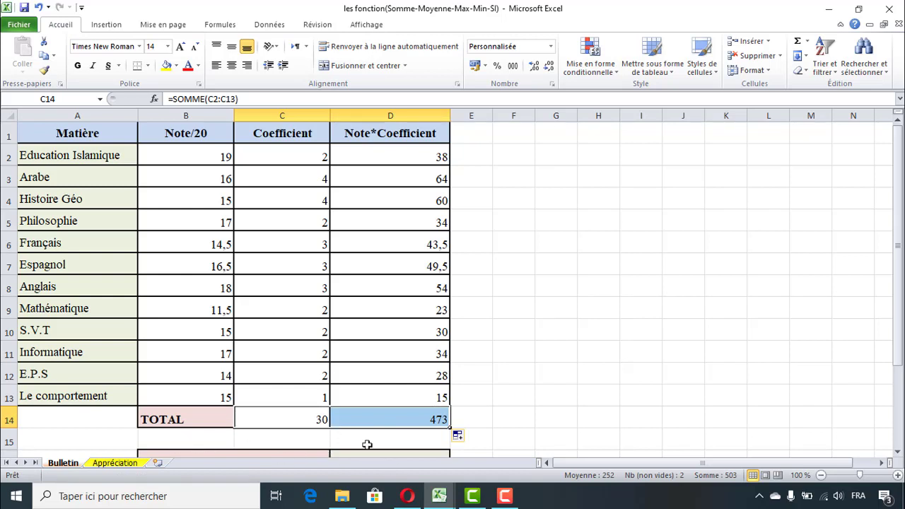
# Open the SOMME formula in C14 and clear it from the cell
pyautogui.doubleClick(313, 423)
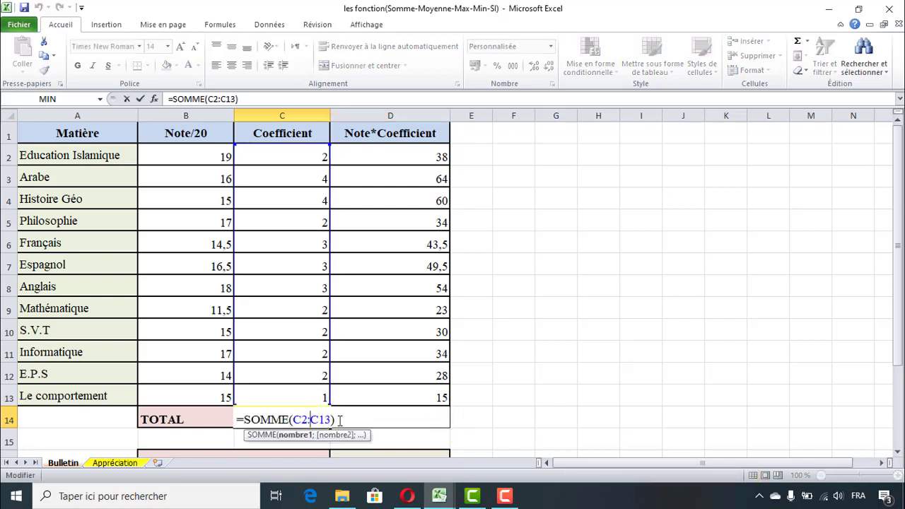
pyautogui.moveTo(339, 421); pyautogui.dragTo(228, 422)
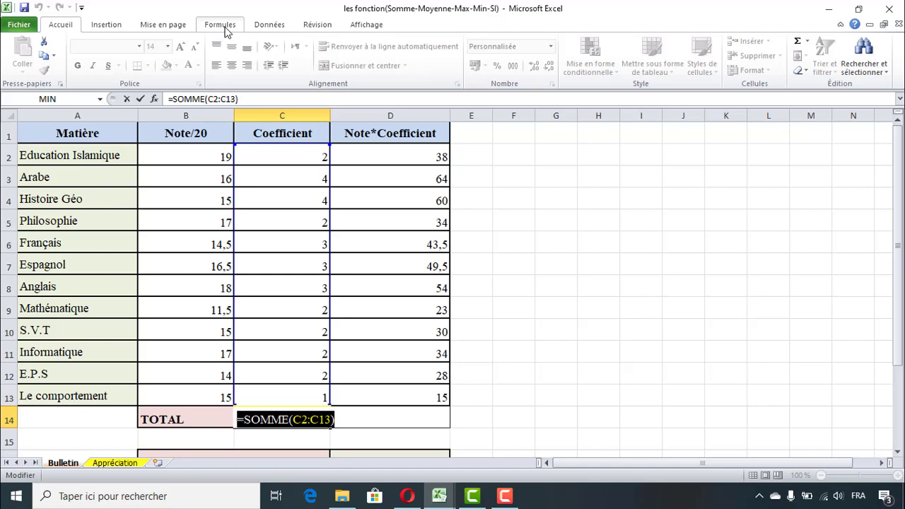
pyautogui.press('Escape')
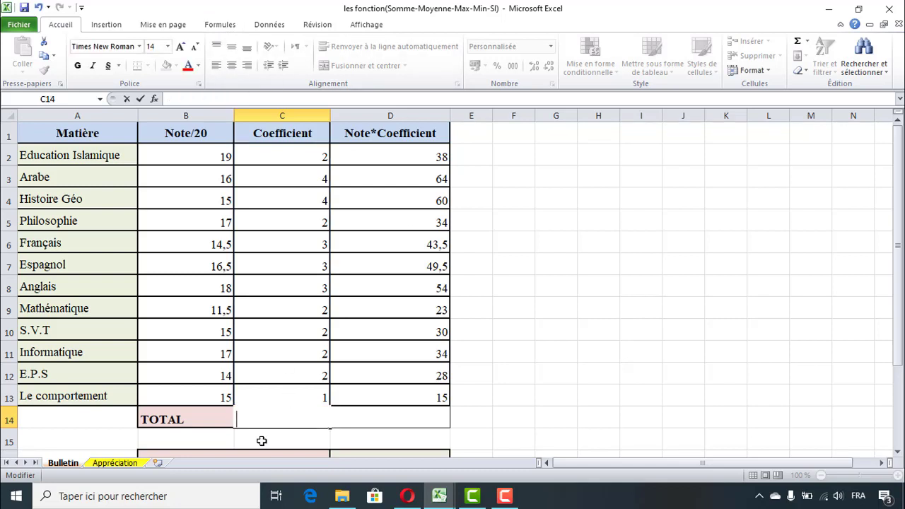
pyautogui.press('Escape')
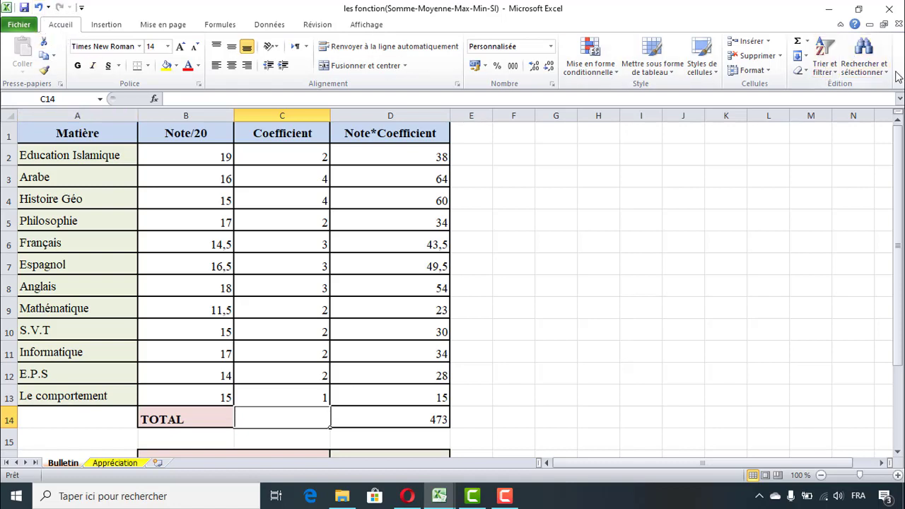
# Insert an AutoSum in C14, try B2:B13 as its range, and replace that with C2:C13 to total the coefficients
pyautogui.click(799, 44)
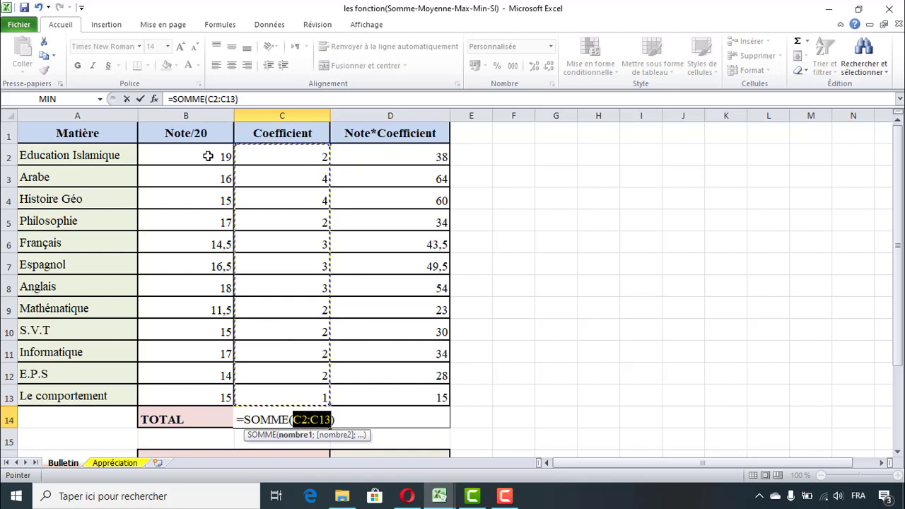
pyautogui.moveTo(207, 158); pyautogui.dragTo(188, 391)
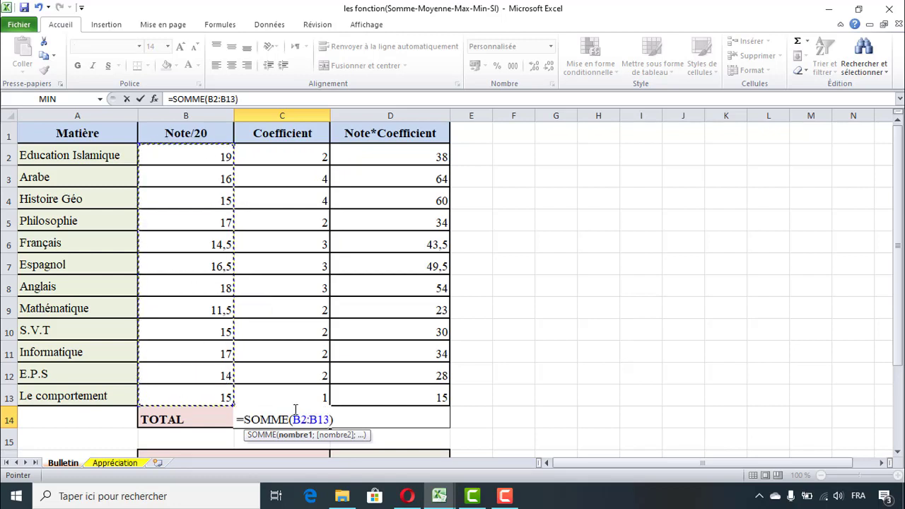
pyautogui.moveTo(329, 420); pyautogui.dragTo(292, 420)
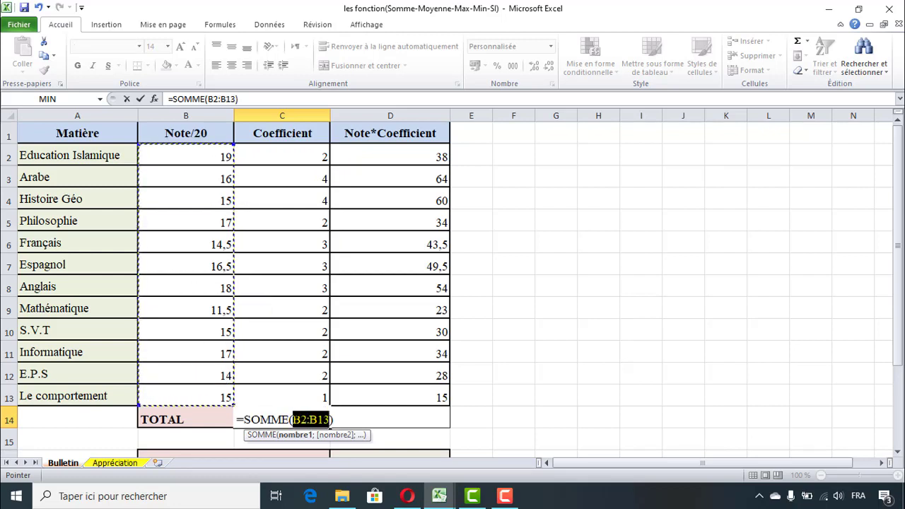
pyautogui.press('BackSpace')
pyautogui.moveTo(300, 150); pyautogui.dragTo(303, 390)
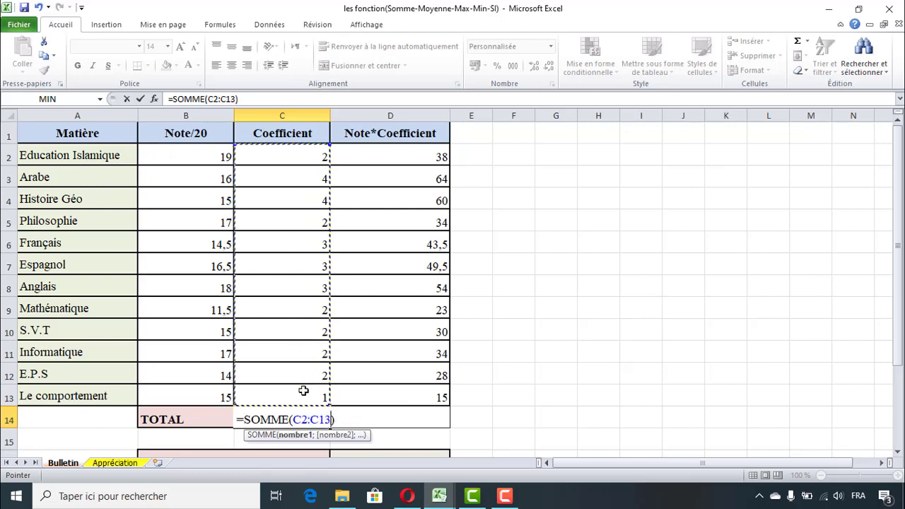
pyautogui.press('Return')
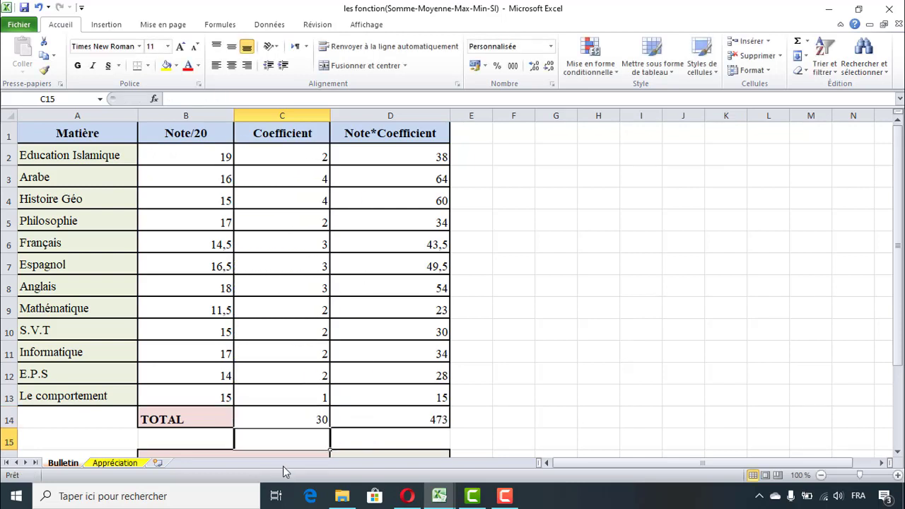
# Fill the AutoSum total from C14 into D14 and look at the other available AutoSum functions
pyautogui.click(303, 420)
pyautogui.moveTo(331, 429); pyautogui.dragTo(433, 429)
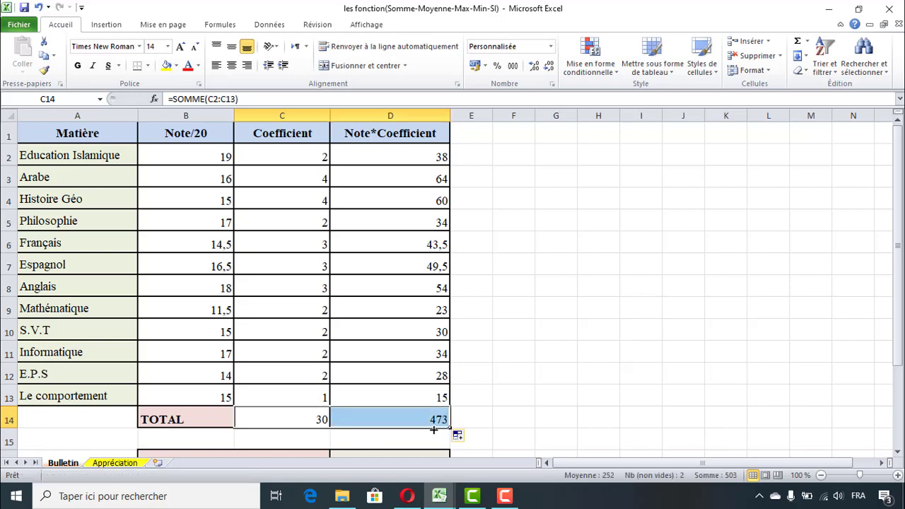
pyautogui.click(808, 42)
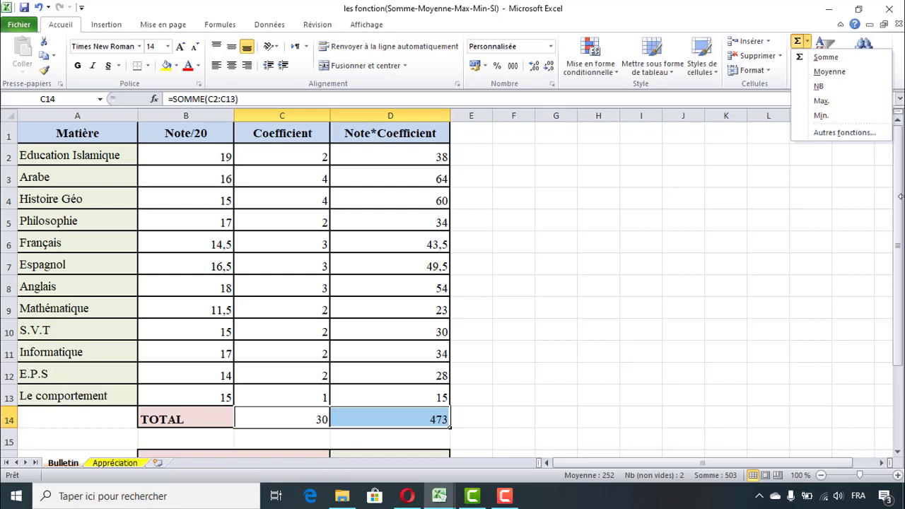
# Calculate the Note Générale in D16 with the formula =D14/C14, dividing the weighted total by the coefficient total
pyautogui.moveTo(898, 231); pyautogui.dragTo(898, 296)
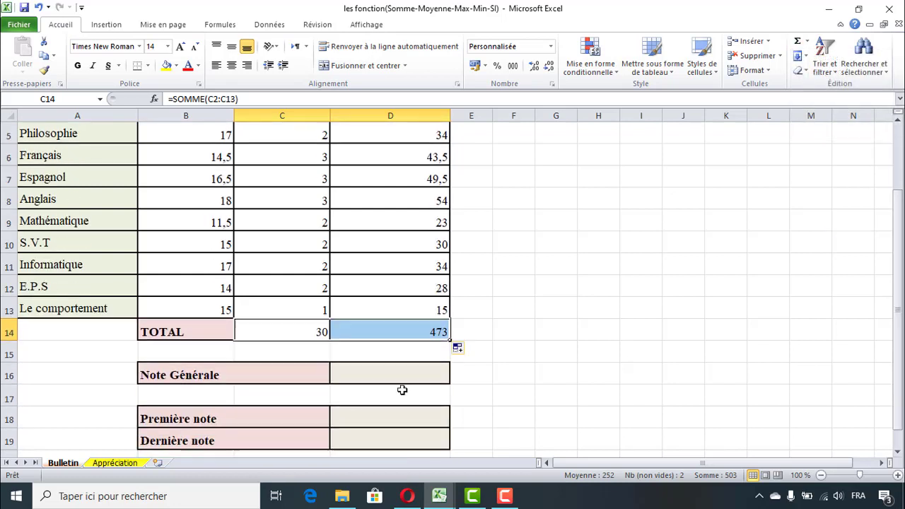
pyautogui.click(408, 375)
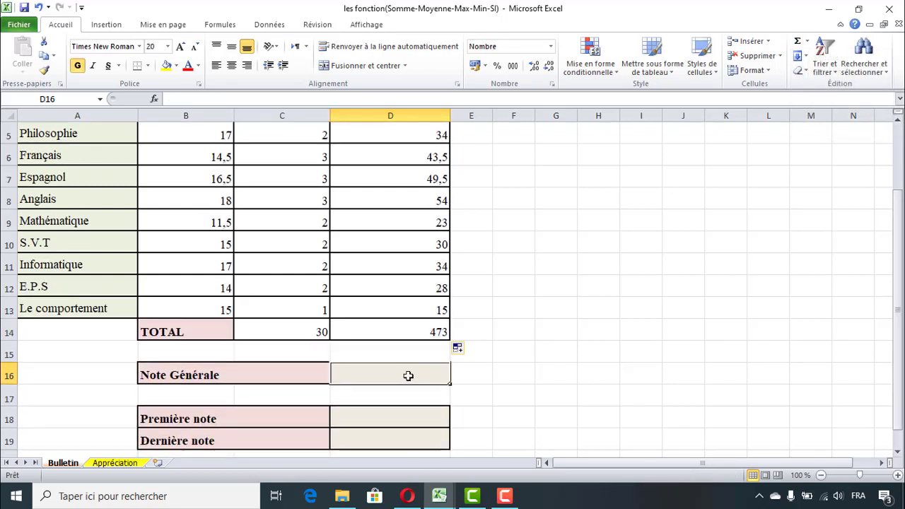
pyautogui.write('=')
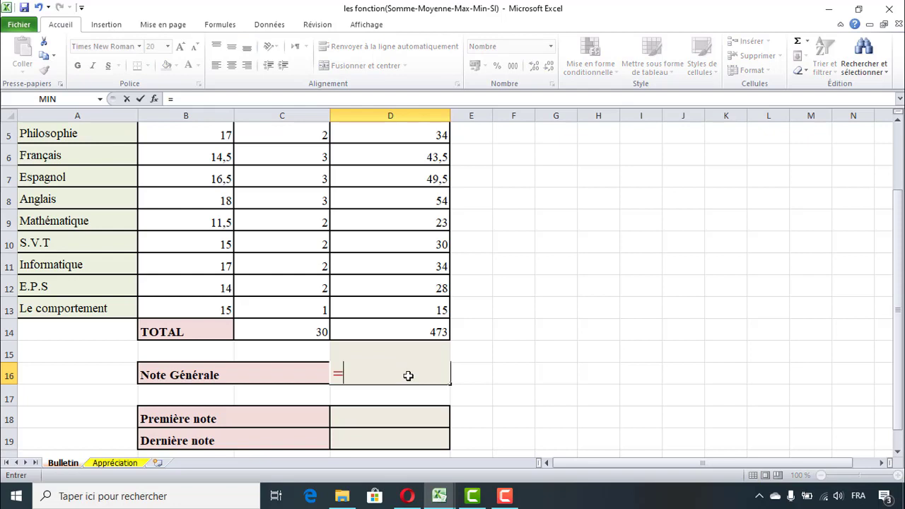
pyautogui.click(418, 332)
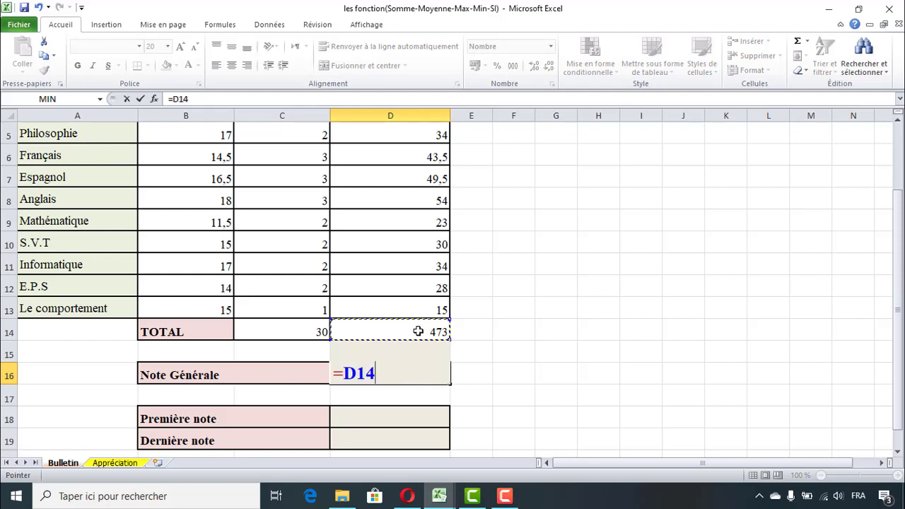
pyautogui.write('/')
pyautogui.click(289, 332)
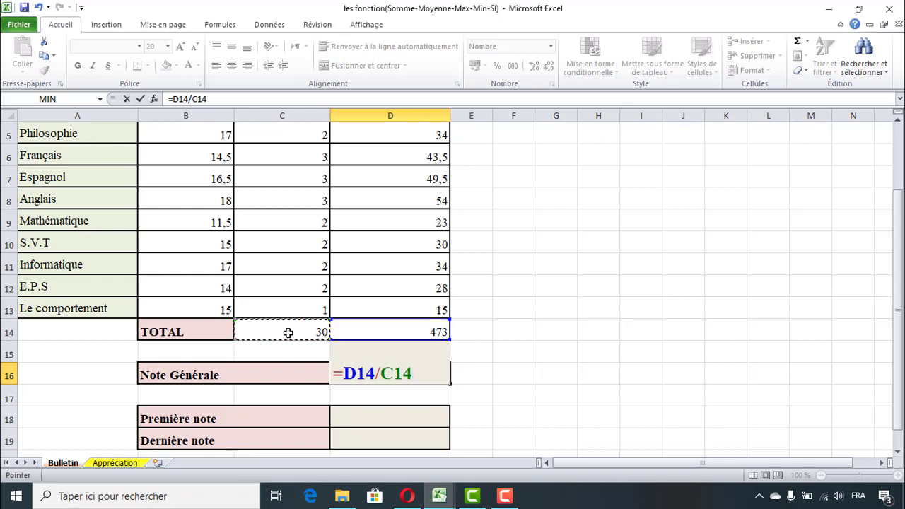
pyautogui.press('Return')
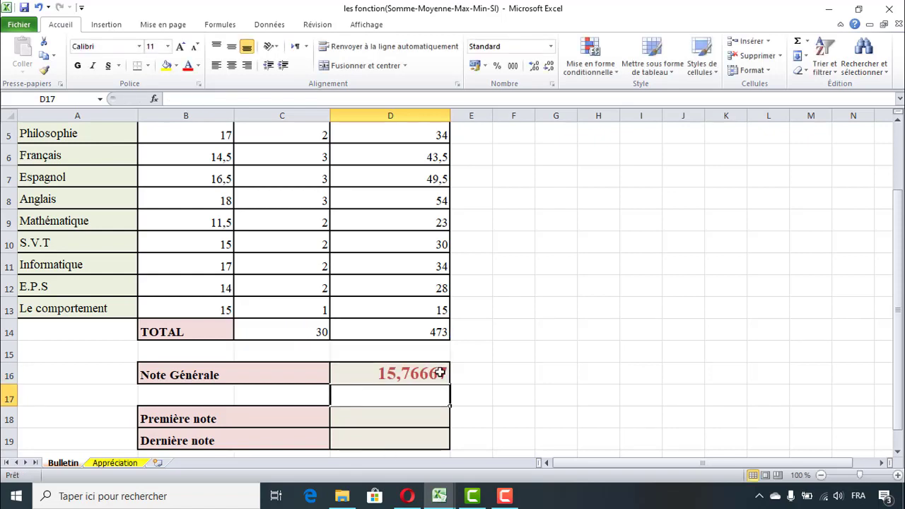
# Reduce the Note Générale value in D16 to two decimal places
pyautogui.click(433, 375)
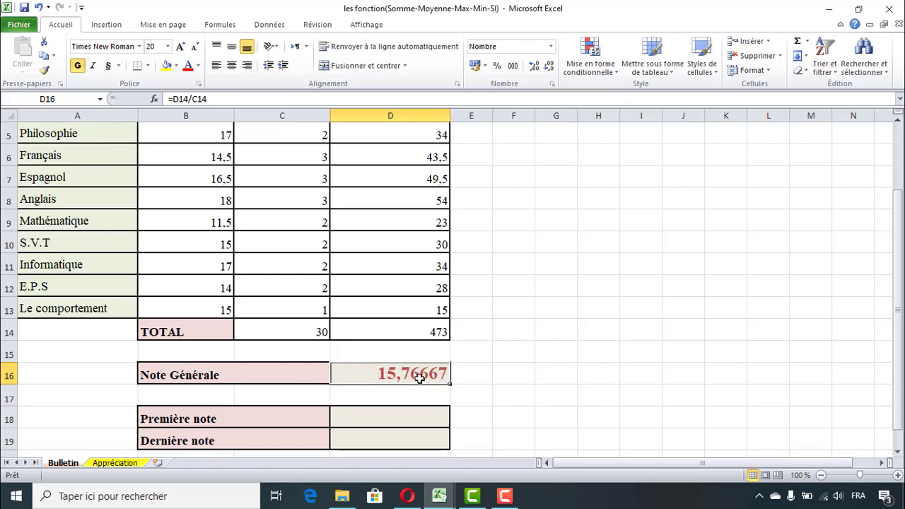
pyautogui.click(549, 67)
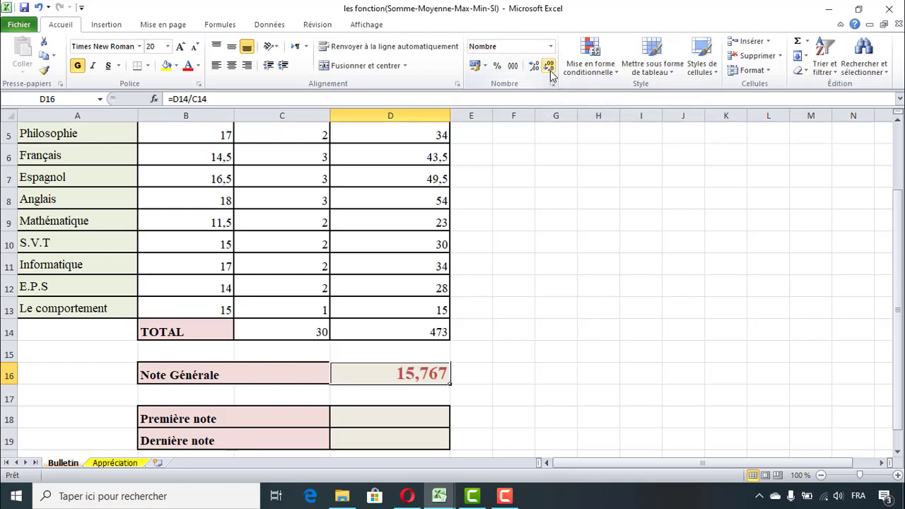
pyautogui.click(549, 69)
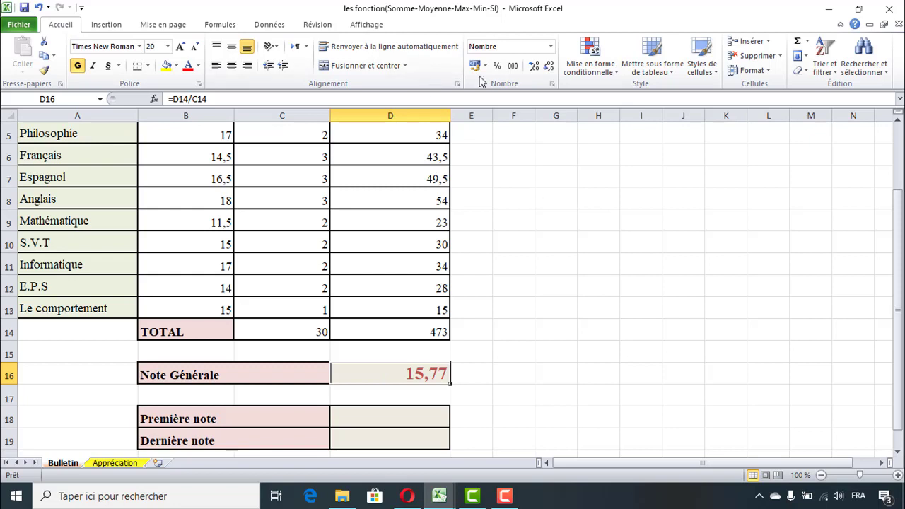
# Try 3 decimals for D16 in the Format de cellule settings, set Nombre de décimales back to 2 and accept
pyautogui.rightClick(382, 374)
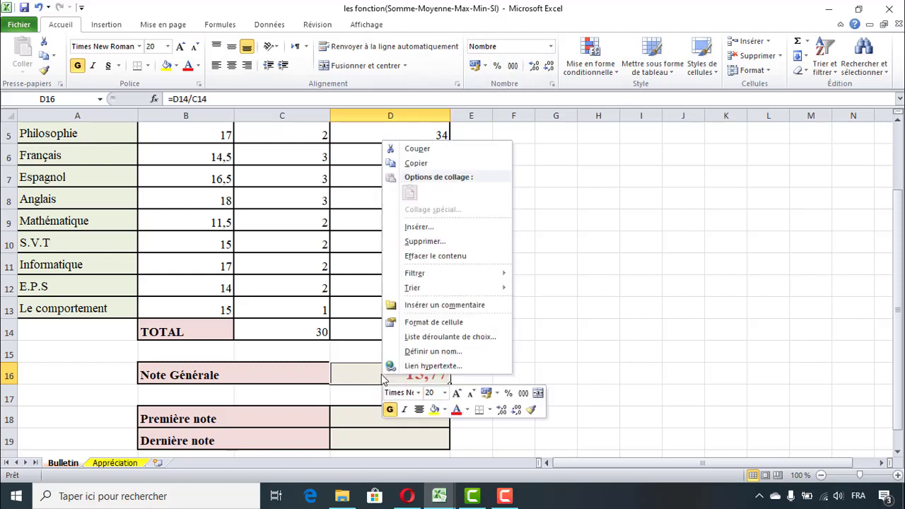
pyautogui.click(425, 324)
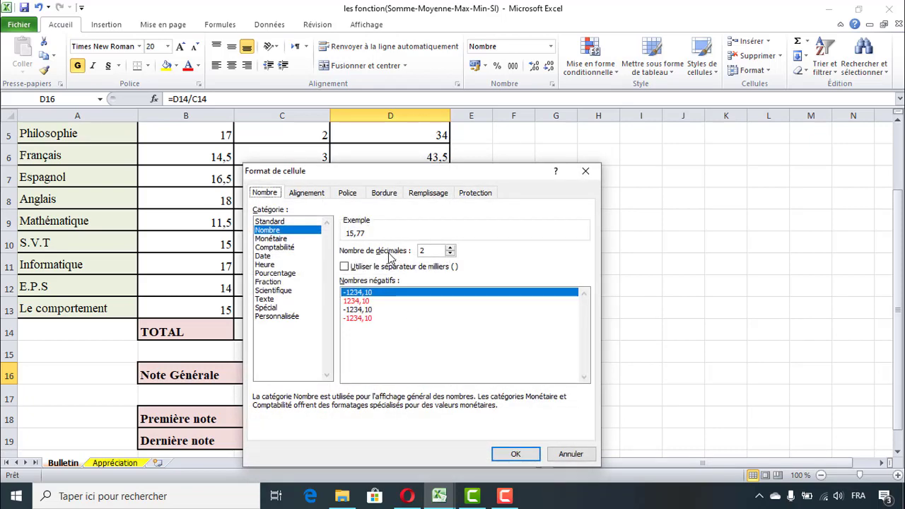
pyautogui.click(451, 249)
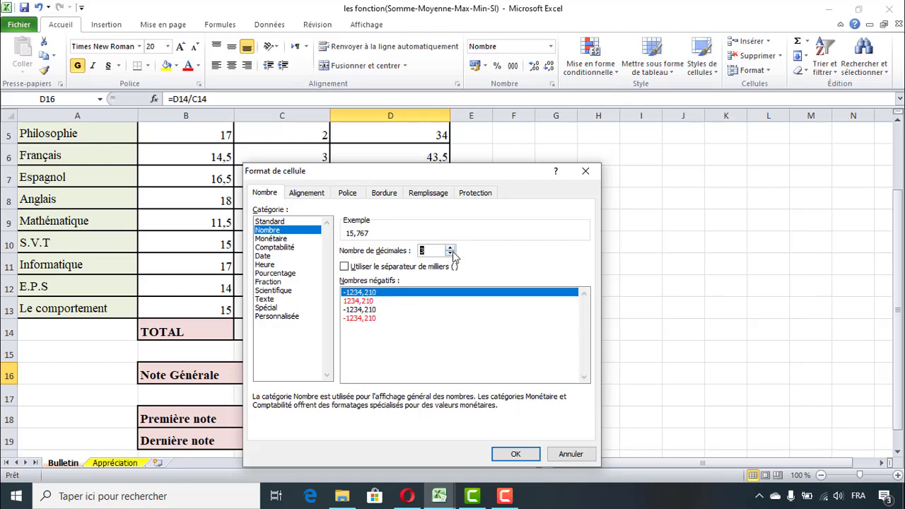
pyautogui.click(451, 253)
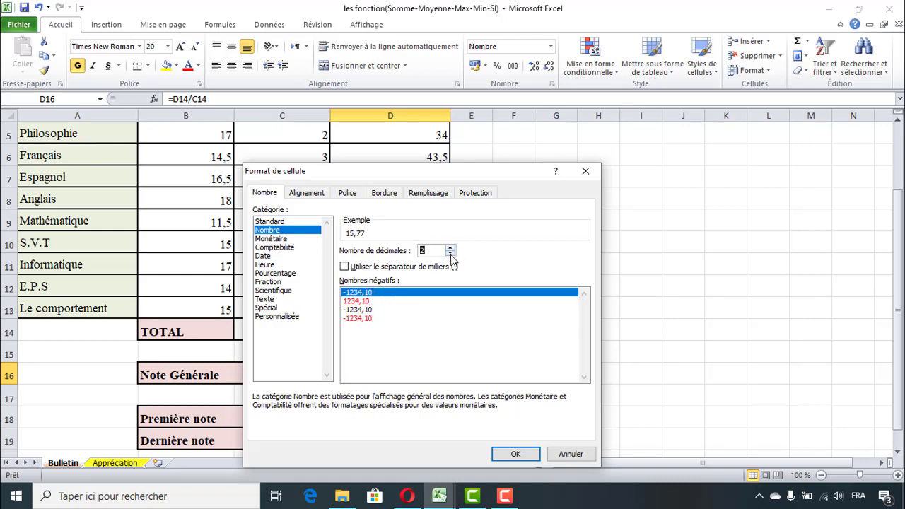
pyautogui.click(515, 455)
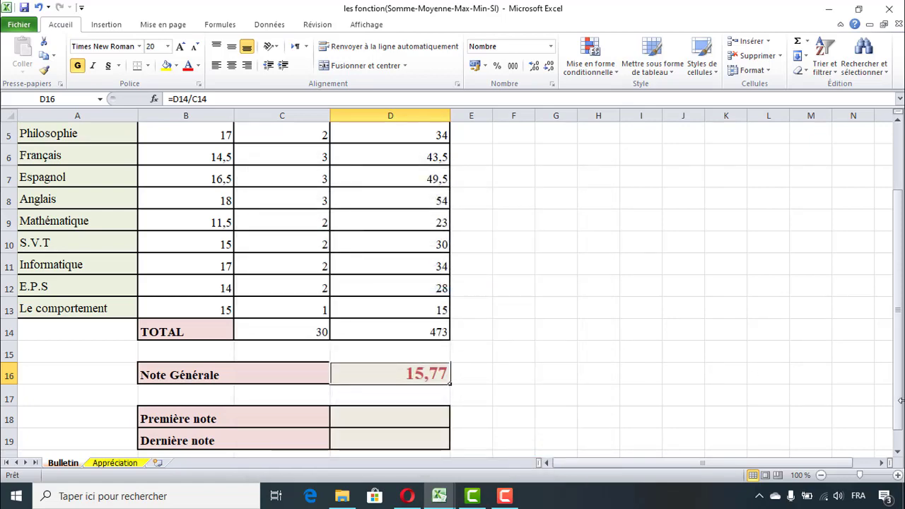
# Enter a MAX formula in D18 that finds the Première note among the Note/20 grades B2:B13
pyautogui.moveTo(897, 406); pyautogui.dragTo(897, 419)
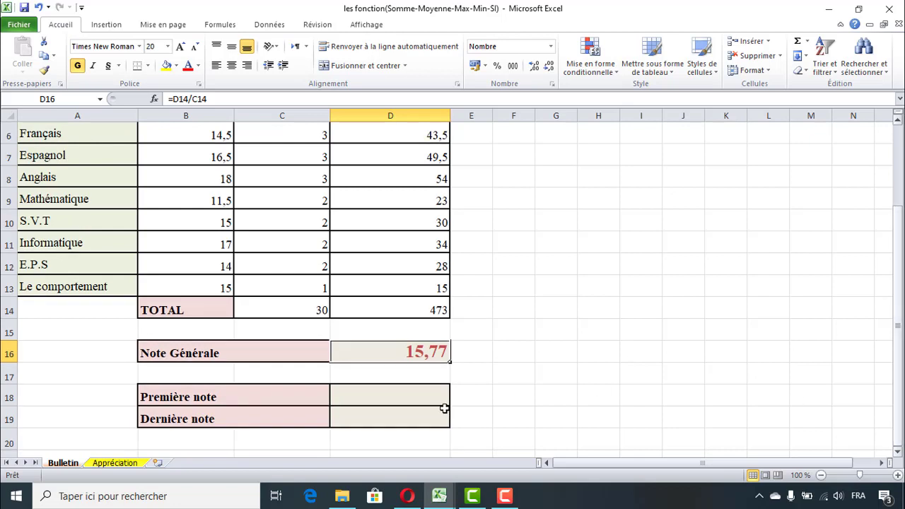
pyautogui.click(389, 394)
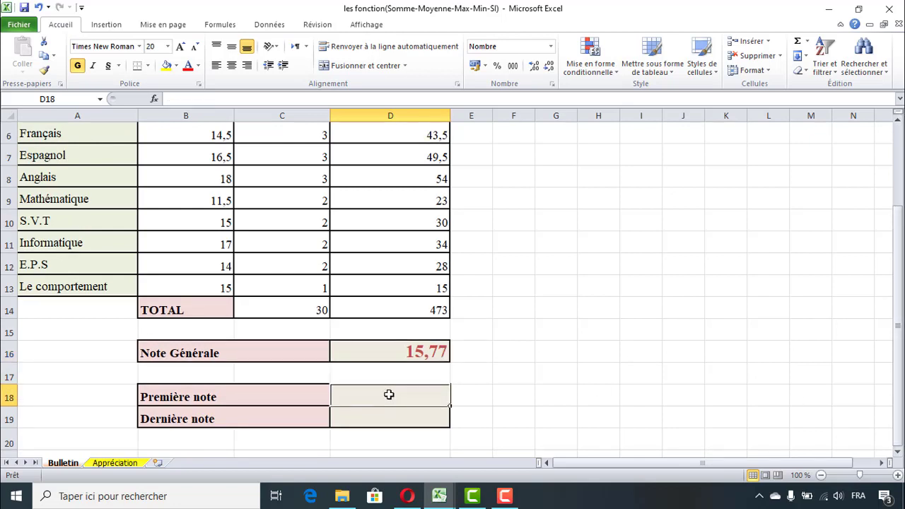
pyautogui.write('=max')
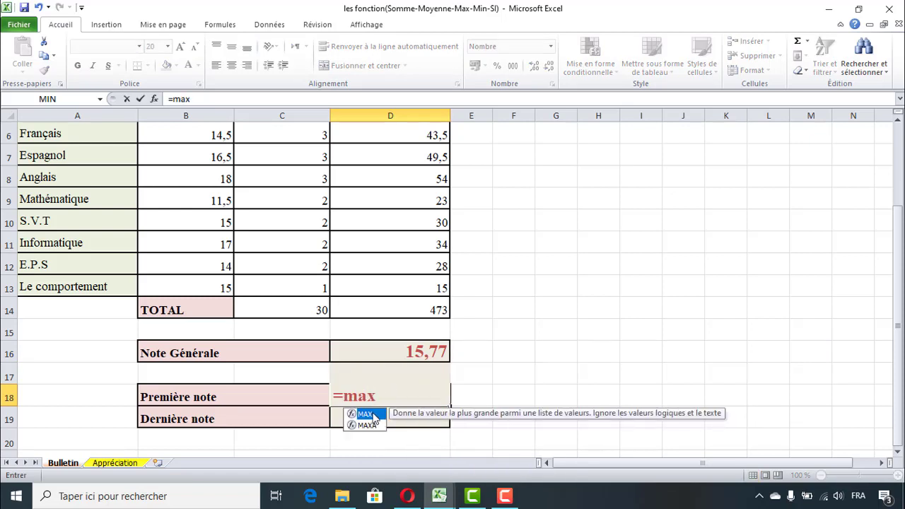
pyautogui.doubleClick(365, 414)
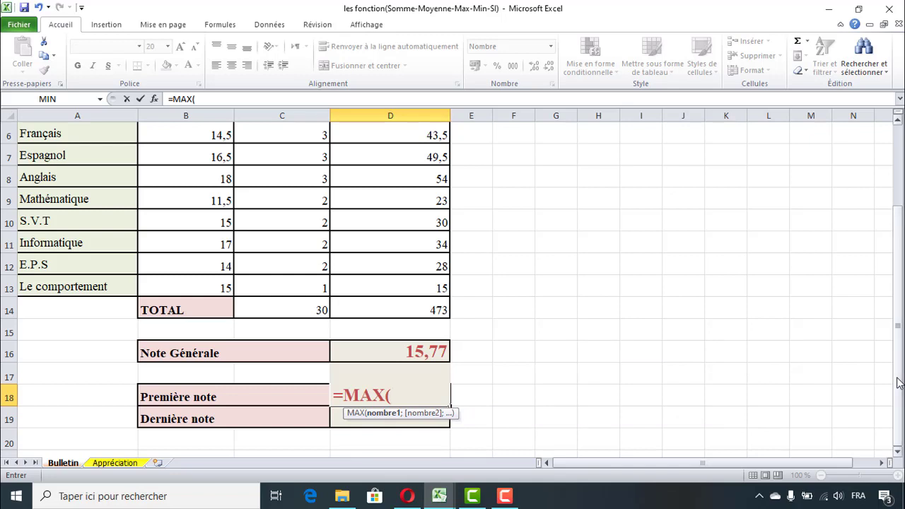
pyautogui.moveTo(896, 322); pyautogui.dragTo(896, 292)
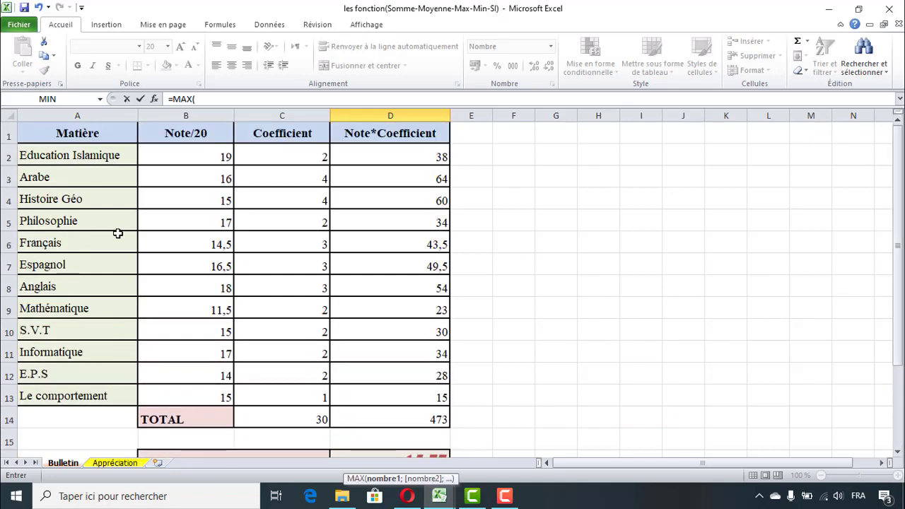
pyautogui.moveTo(184, 147); pyautogui.dragTo(172, 394)
pyautogui.moveTo(898, 255)
pyautogui.mouseDown()
pyautogui.moveTo(896, 314)
pyautogui.moveTo(896, 269)
pyautogui.mouseUp()
pyautogui.press('Return')
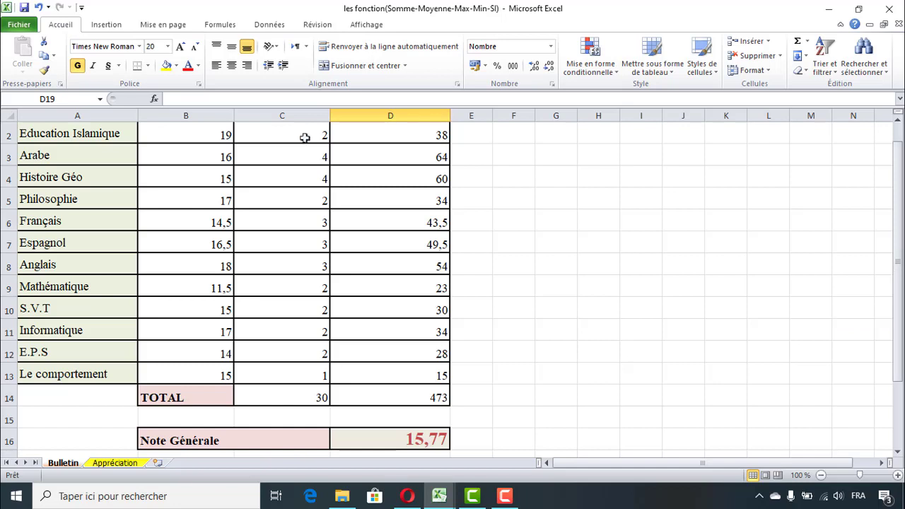
# Set the E.P.S grade in B12 to 20 and check the Note Générale and Première note cells
pyautogui.click(215, 351)
pyautogui.write('20')
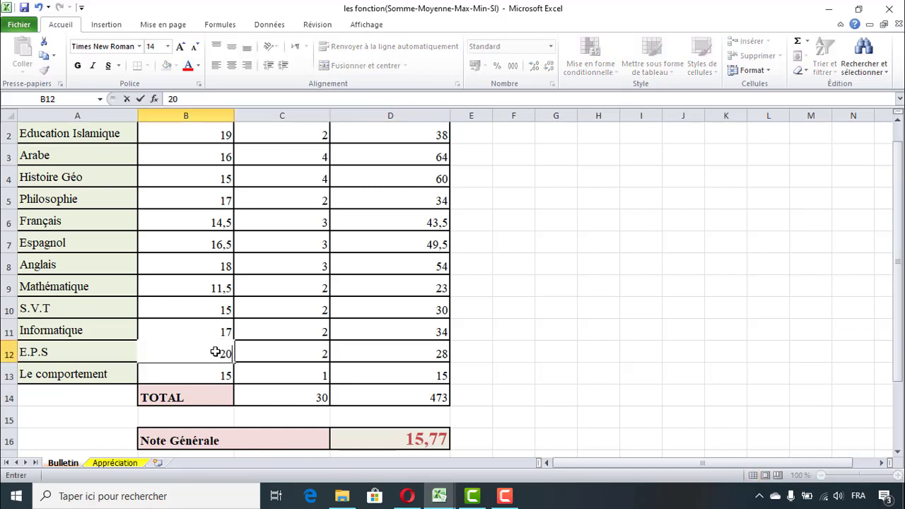
pyautogui.press('Return')
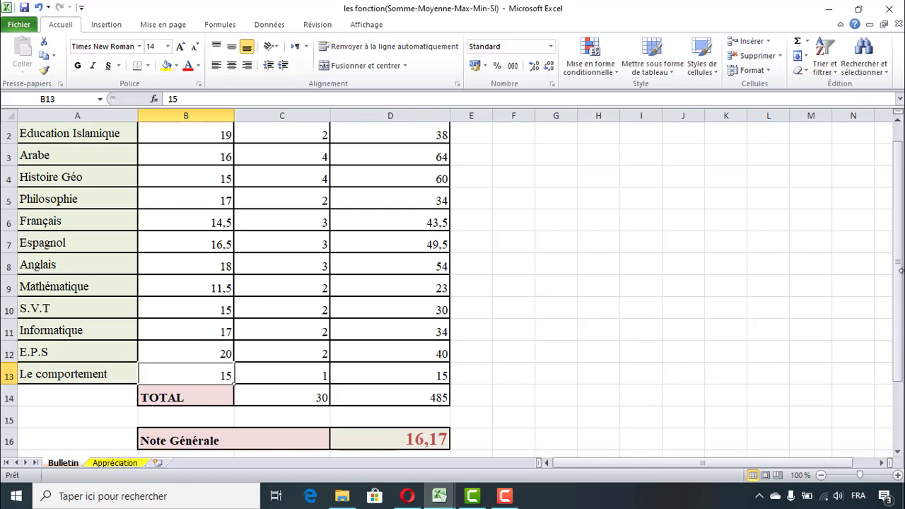
pyautogui.moveTo(901, 270); pyautogui.dragTo(901, 275)
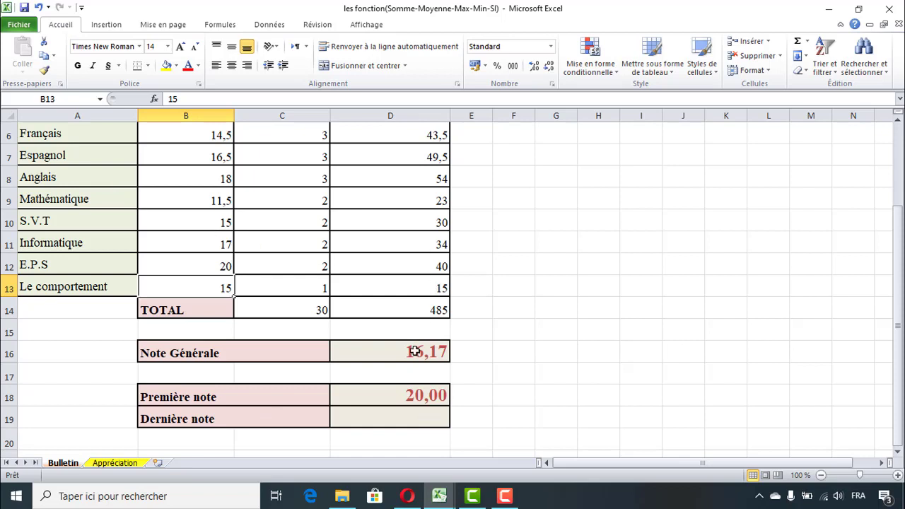
# Enter a MIN formula in D19 that finds the Dernière note among the subject grades in the Note/20 column
pyautogui.click(397, 417)
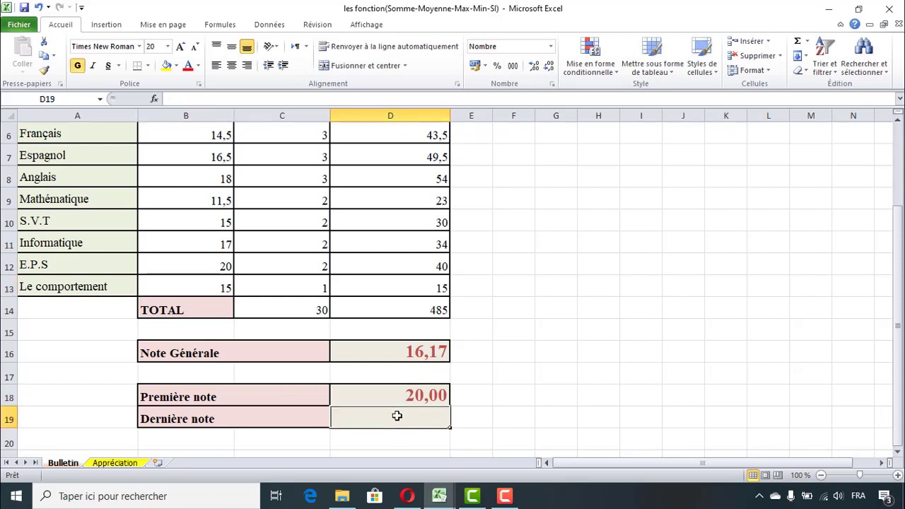
pyautogui.write('=')
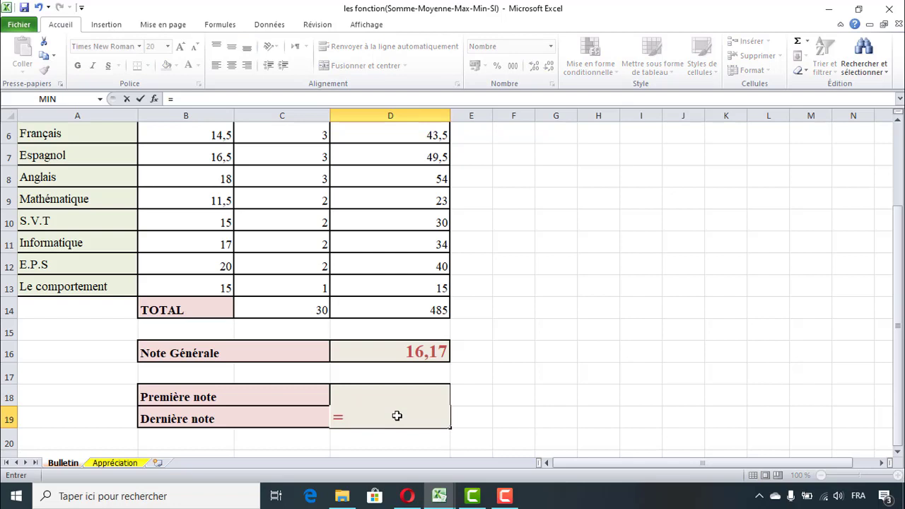
pyautogui.write('min')
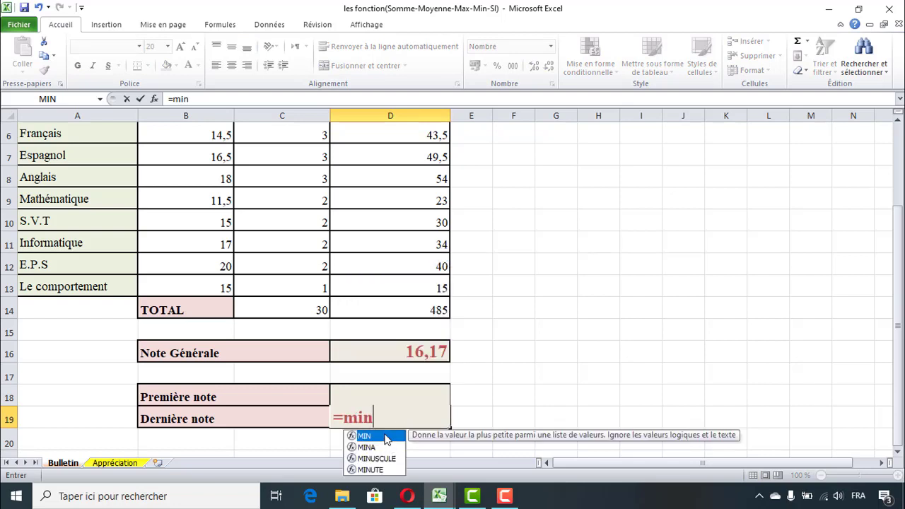
pyautogui.doubleClick(387, 436)
pyautogui.moveTo(898, 329); pyautogui.dragTo(884, 264)
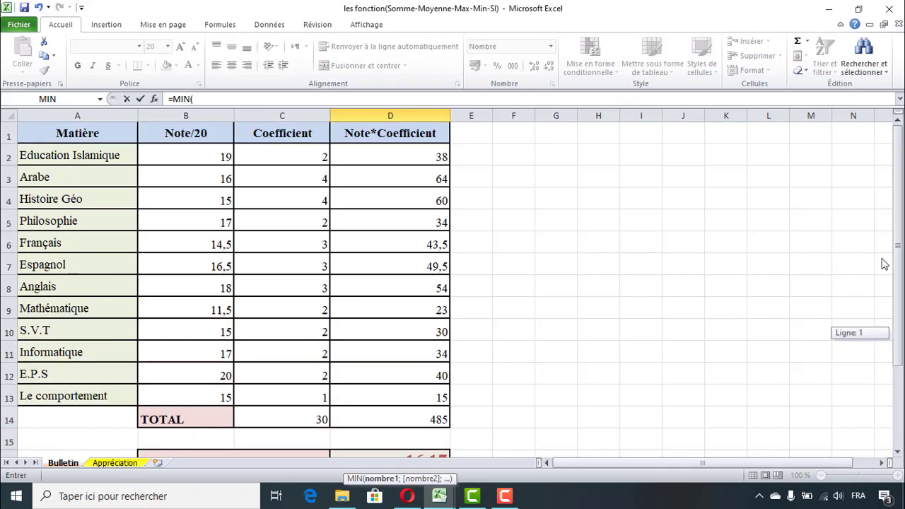
pyautogui.moveTo(222, 154); pyautogui.dragTo(199, 377)
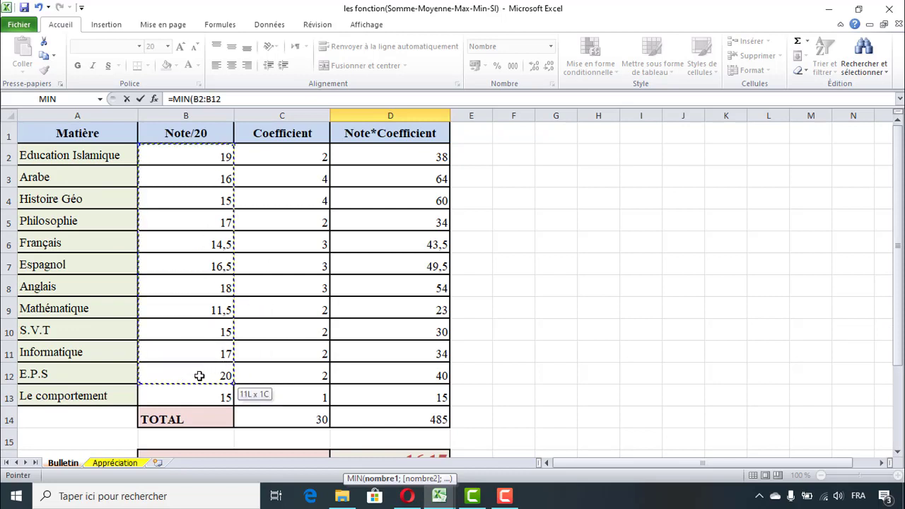
pyautogui.press('Return')
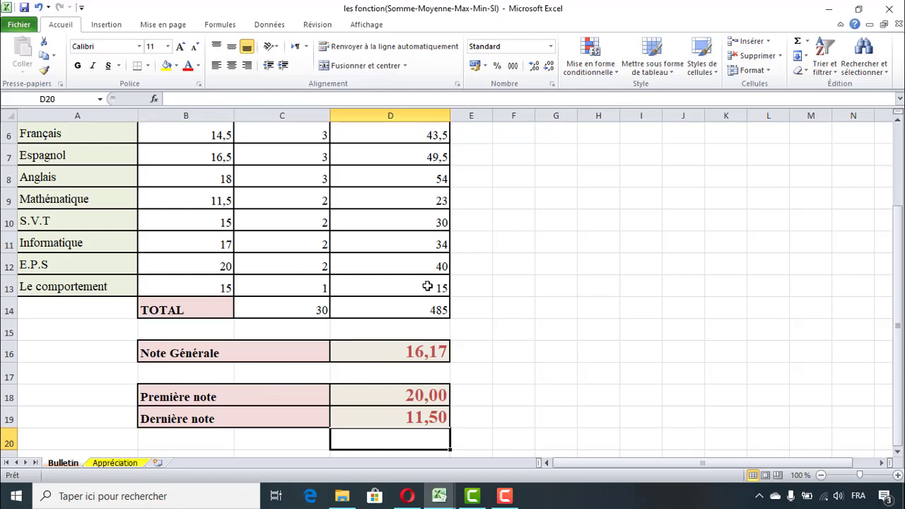
# On the Appréciation sheet, enter a MOYENNE formula in G5 that averages the first student's notes B5:F5
pyautogui.click(115, 464)
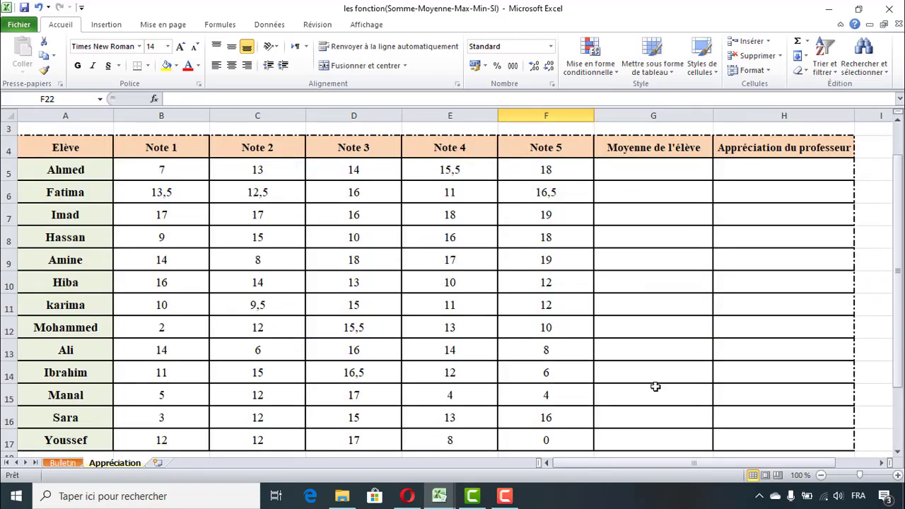
pyautogui.click(649, 176)
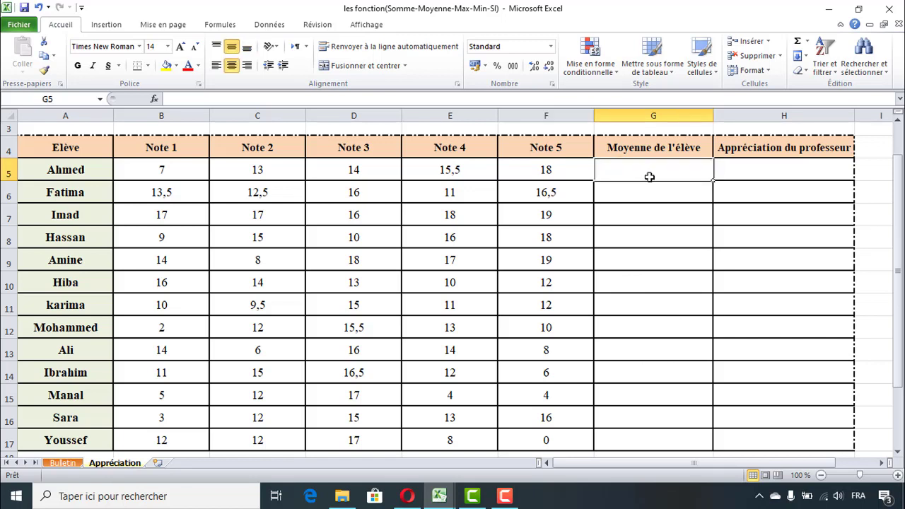
pyautogui.write('=')
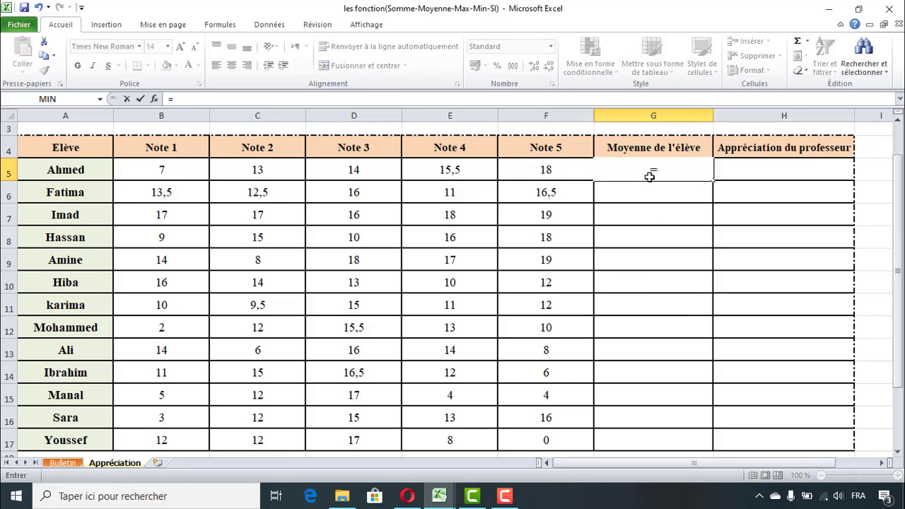
pyautogui.write('moy')
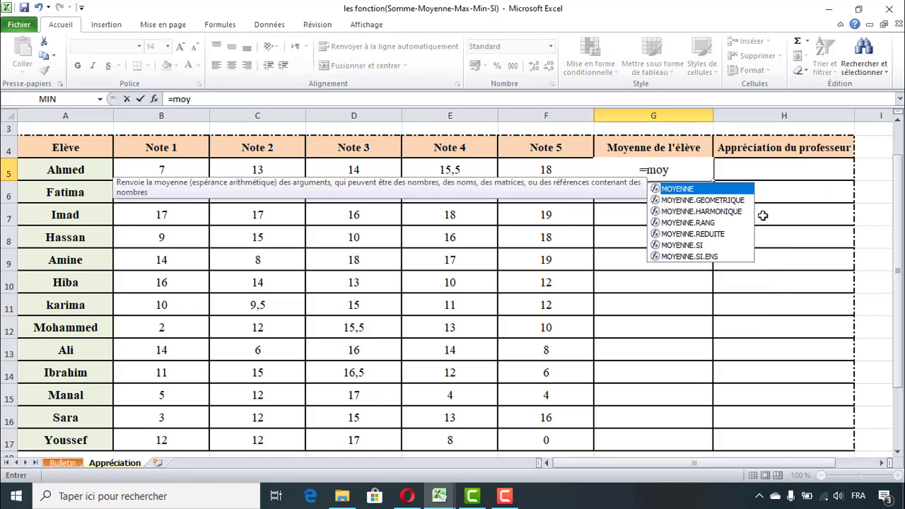
pyautogui.doubleClick(681, 188)
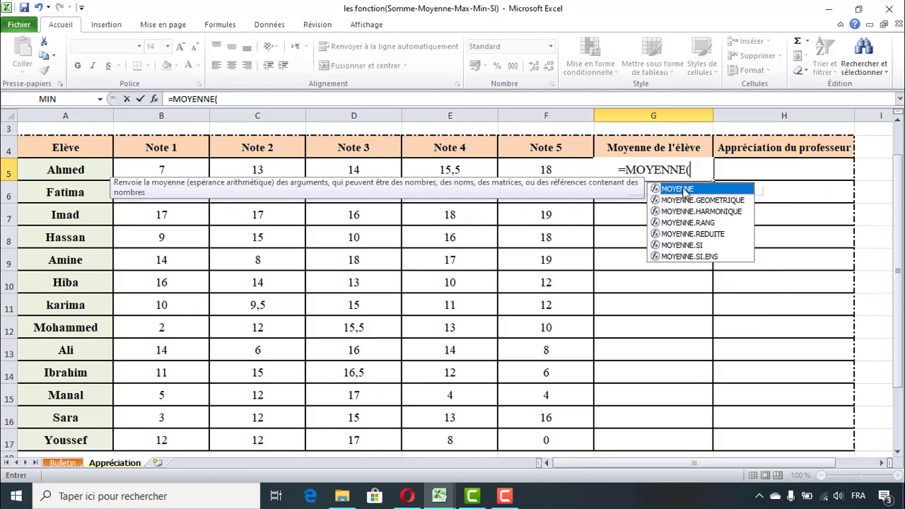
pyautogui.moveTo(181, 172); pyautogui.dragTo(532, 167)
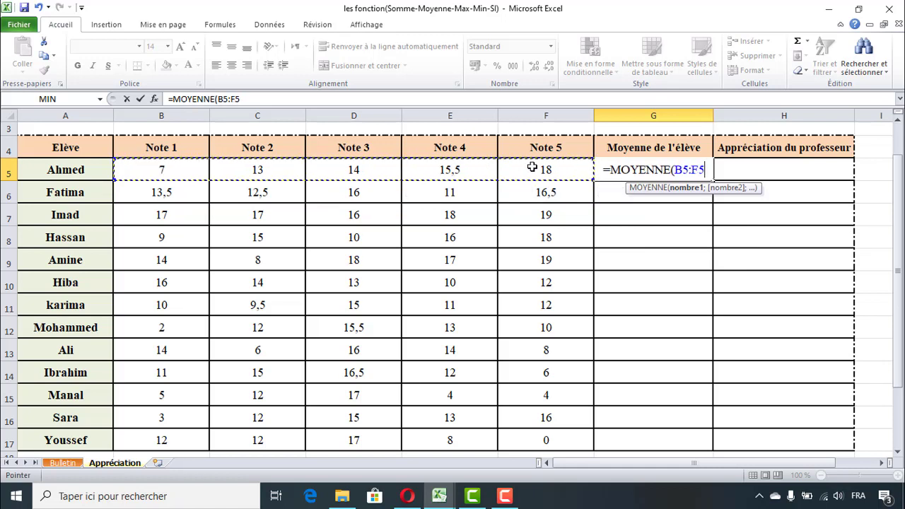
pyautogui.press('Return')
# Copy the MOYENNE formula from G5 down to G17 for all students and check the copied formulas
pyautogui.click(688, 171)
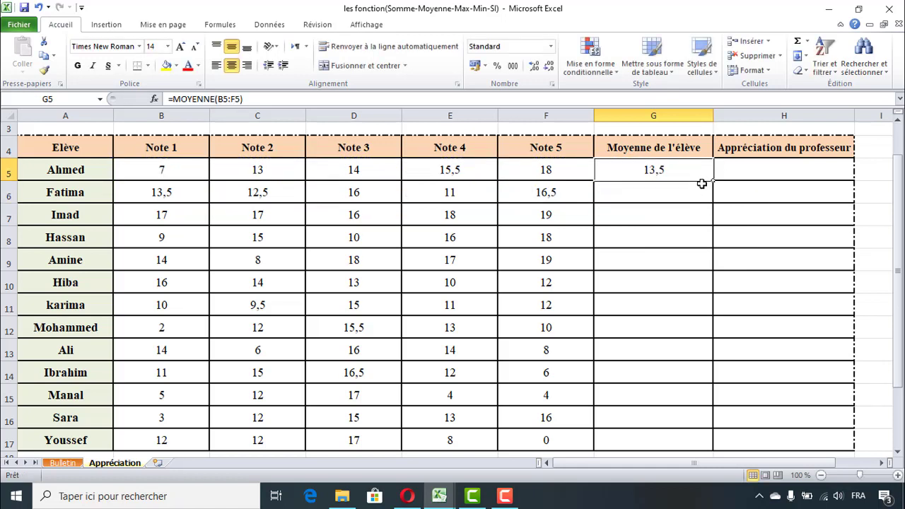
pyautogui.moveTo(712, 181); pyautogui.dragTo(709, 444)
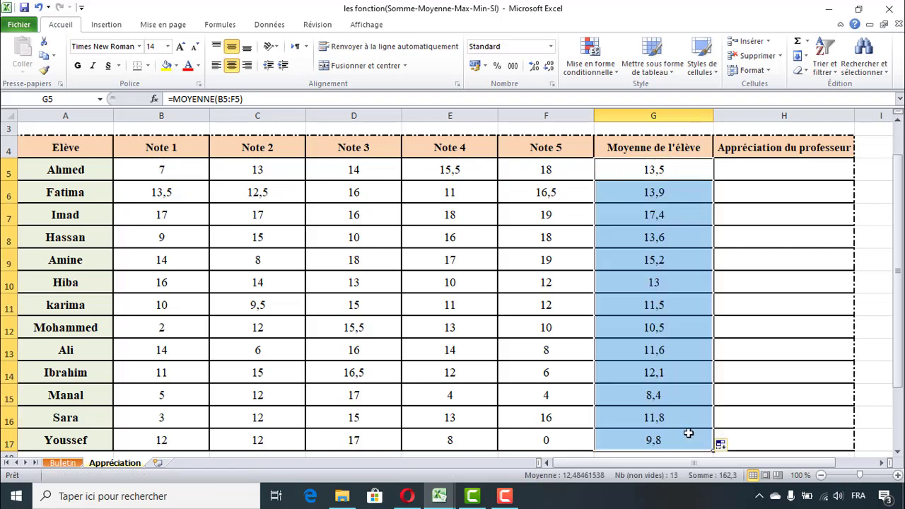
pyautogui.click(688, 433)
pyautogui.click(685, 408)
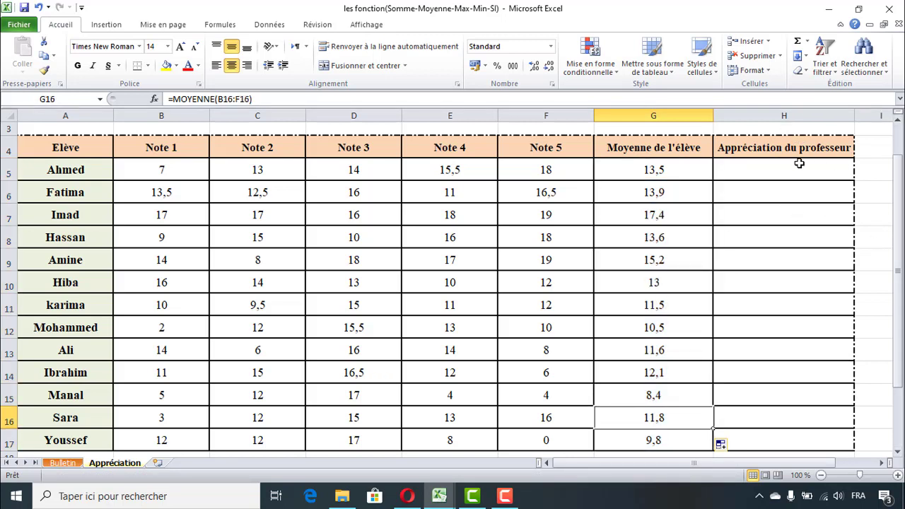
# Review the appreciation criteria below the table and start an SI formula in H5 with the logical test G5<10
pyautogui.moveTo(901, 212); pyautogui.dragTo(901, 216)
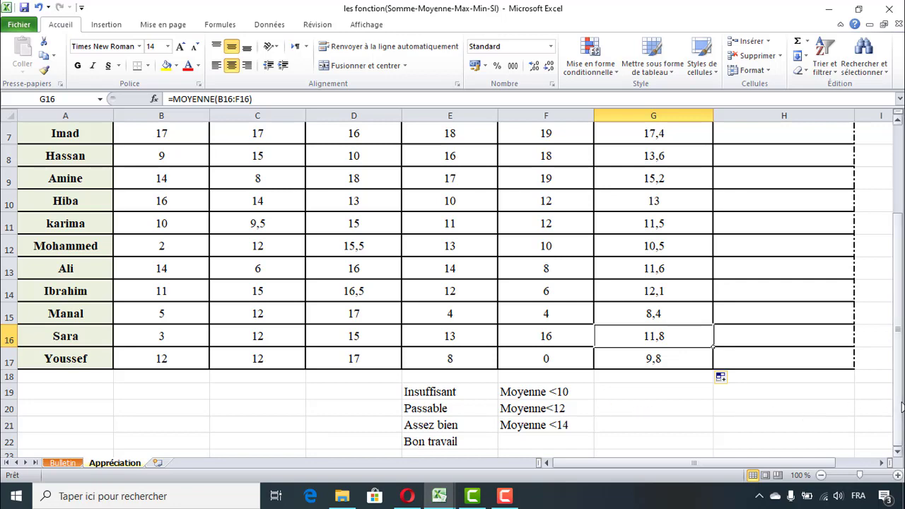
pyautogui.moveTo(903, 407); pyautogui.dragTo(902, 379)
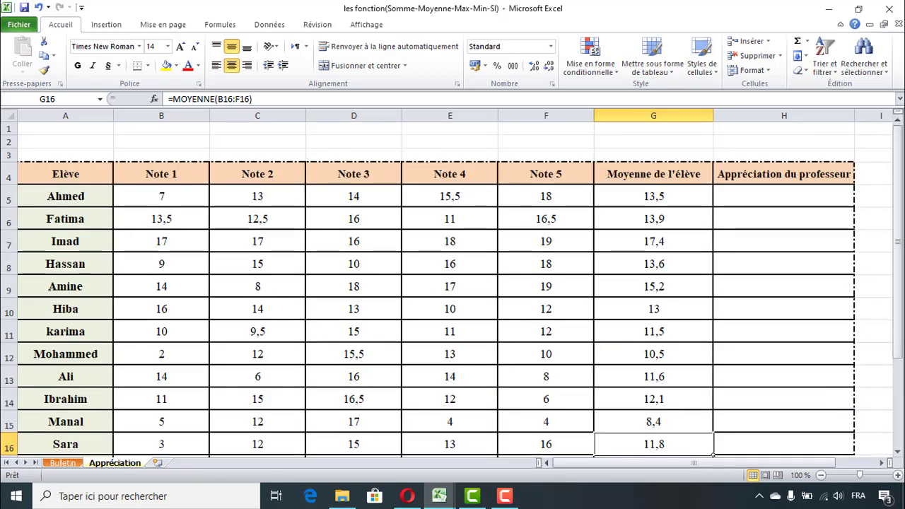
pyautogui.click(739, 199)
pyautogui.scroll(-1, 753, 174)
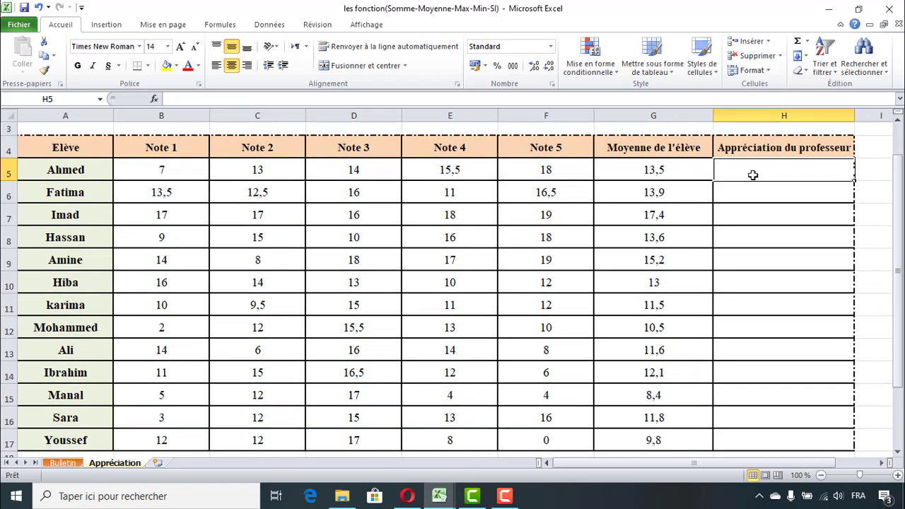
pyautogui.write('=')
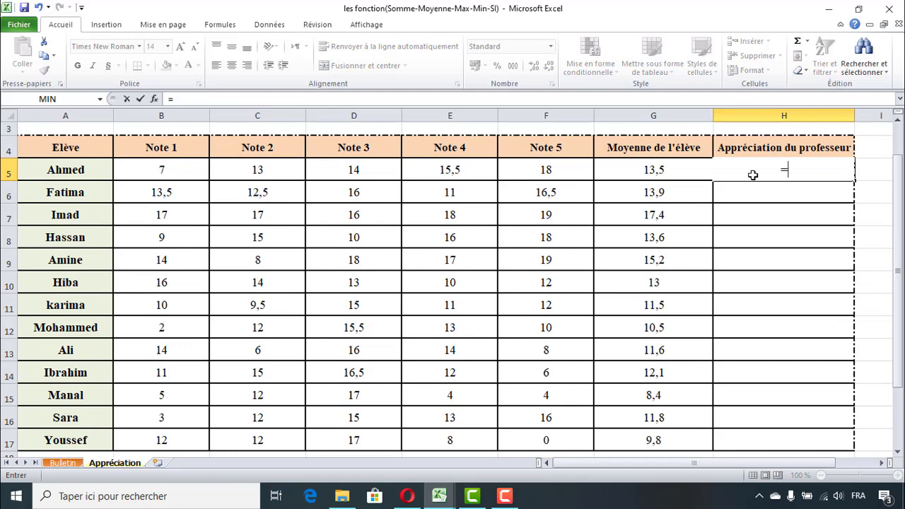
pyautogui.write('si')
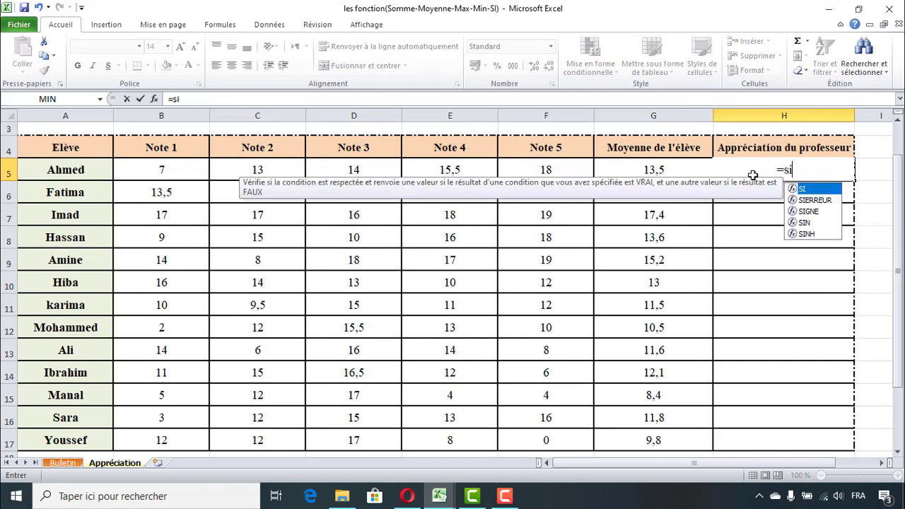
pyautogui.doubleClick(804, 190)
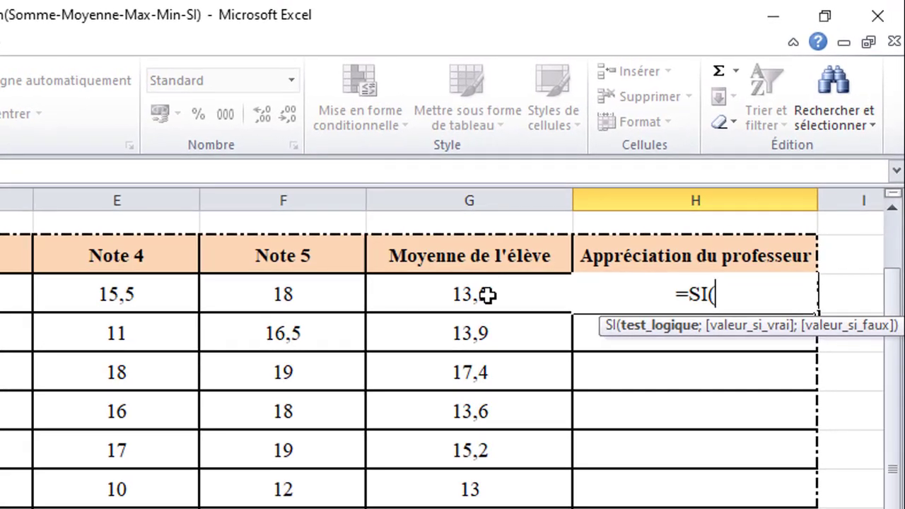
pyautogui.click(487, 295)
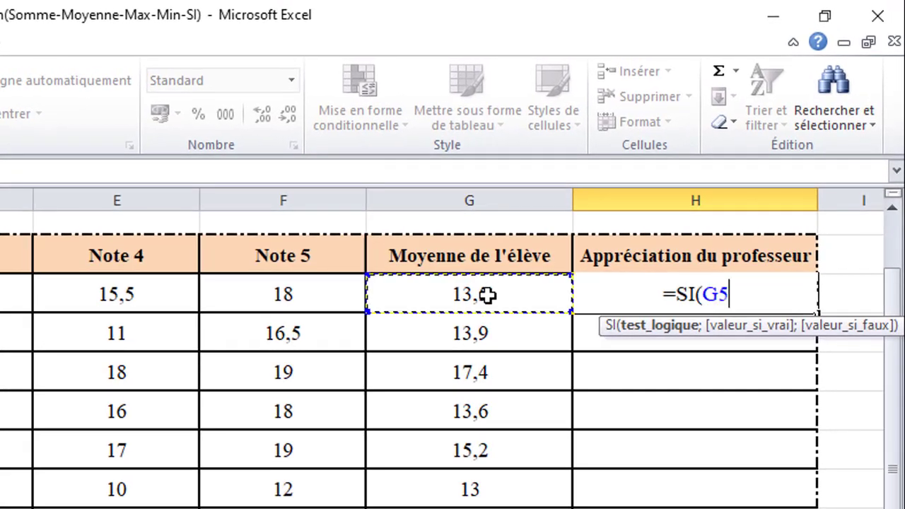
pyautogui.write('<10')
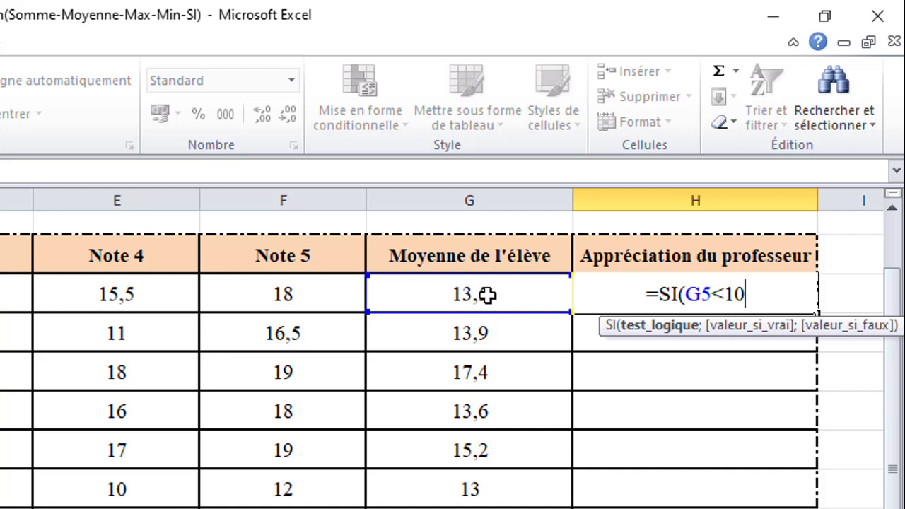
# Add the quoted text "Insuffisant" as the value if true in the H5 SI formula
pyautogui.write(';')
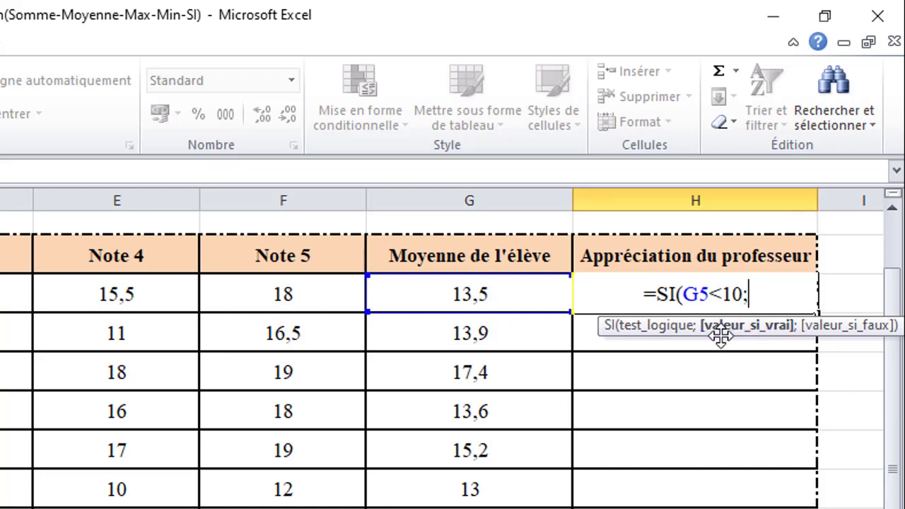
pyautogui.write('""')
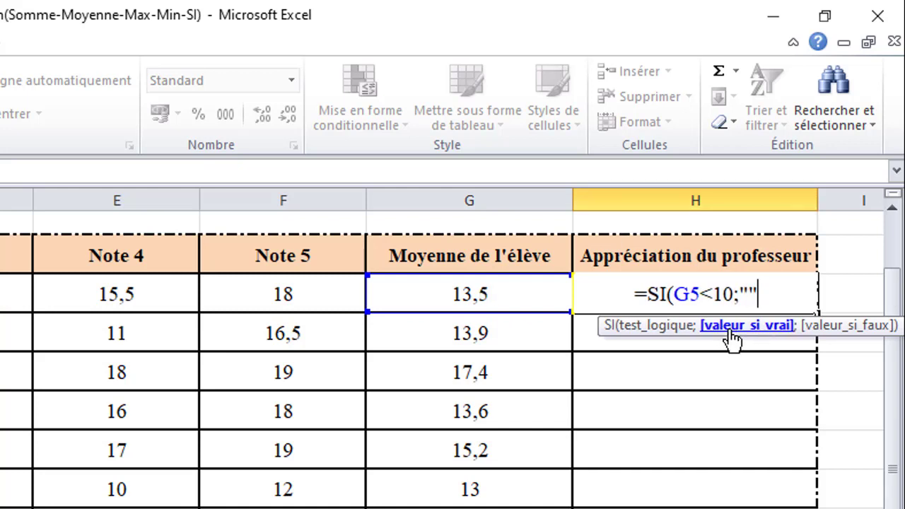
pyautogui.click(751, 288)
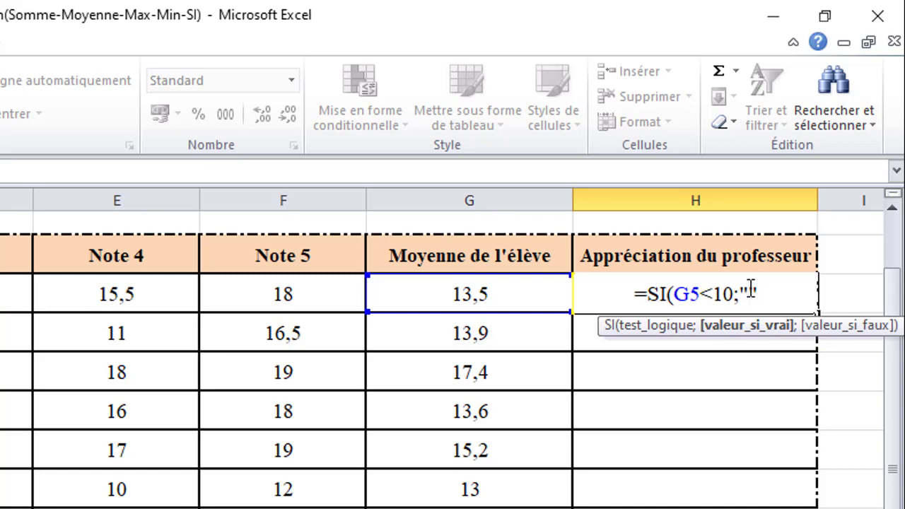
pyautogui.write('Ins')
pyautogui.write('uffi')
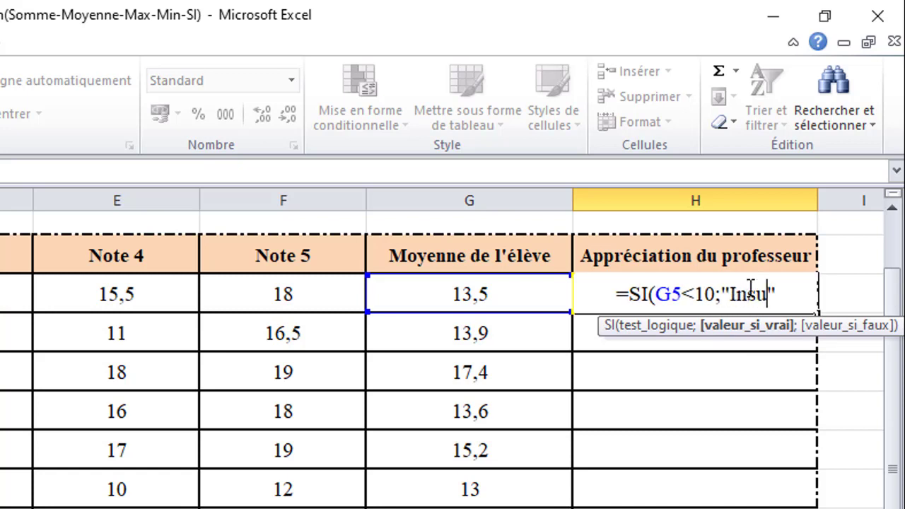
pyautogui.write('sant')
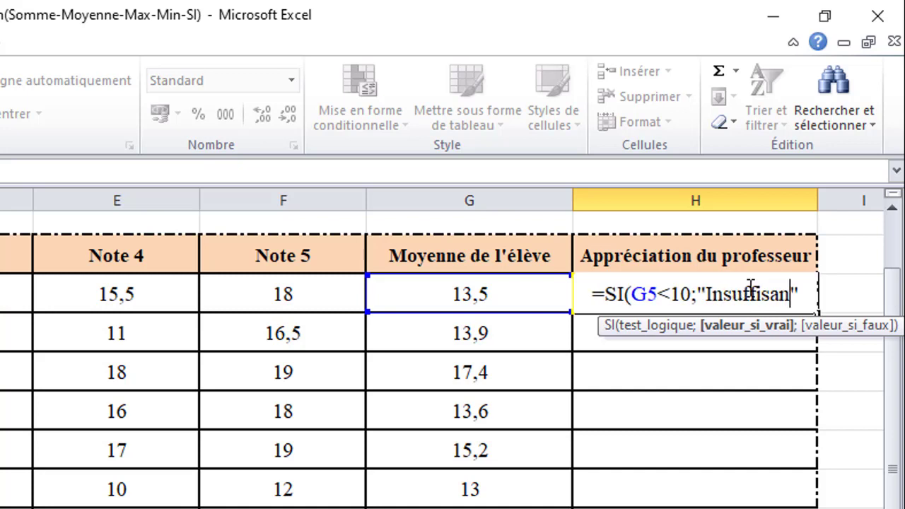
pyautogui.click(806, 290)
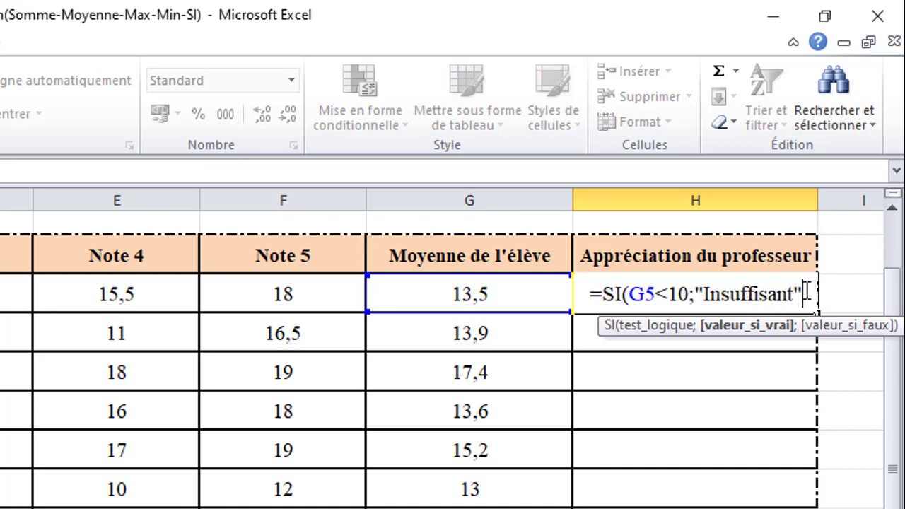
# Nest a second, empty SI function as the value if false in H5 and close both functions' parentheses
pyautogui.write(';')
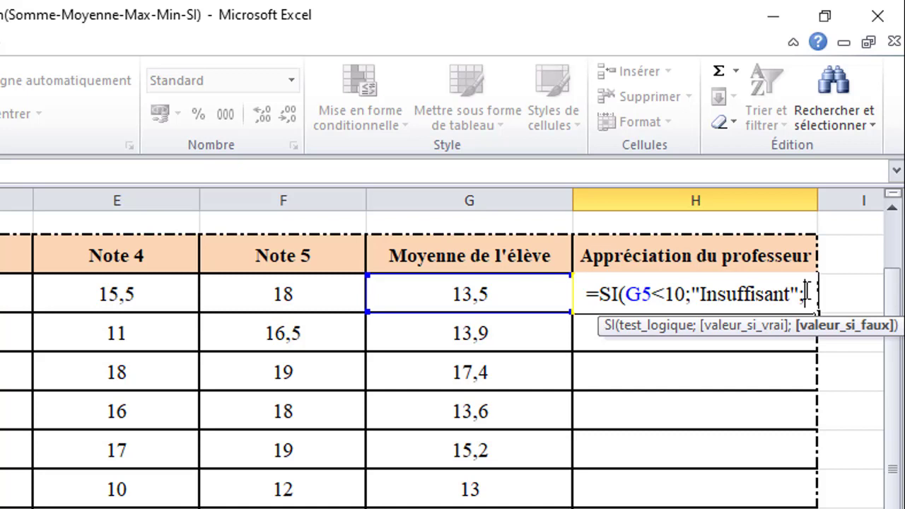
pyautogui.write('S')
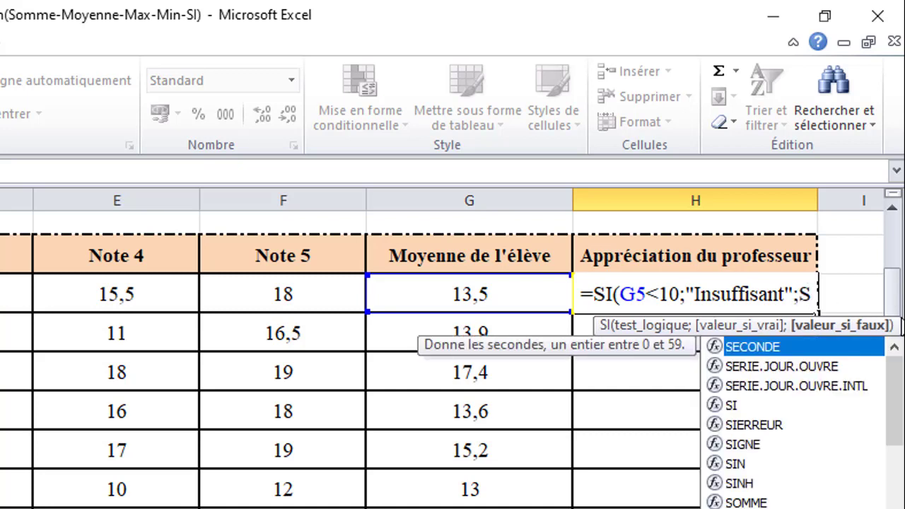
pyautogui.doubleClick(734, 405)
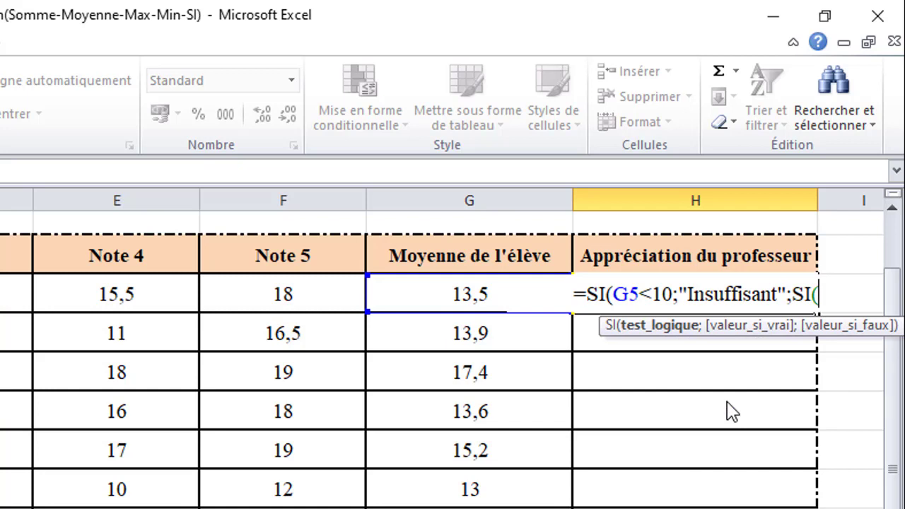
pyautogui.write(')')
pyautogui.press('Right')
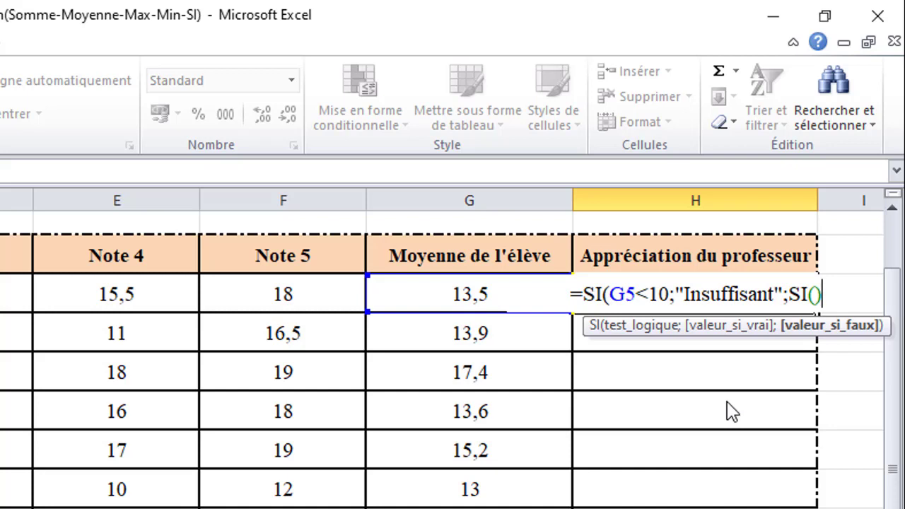
pyautogui.write(')')
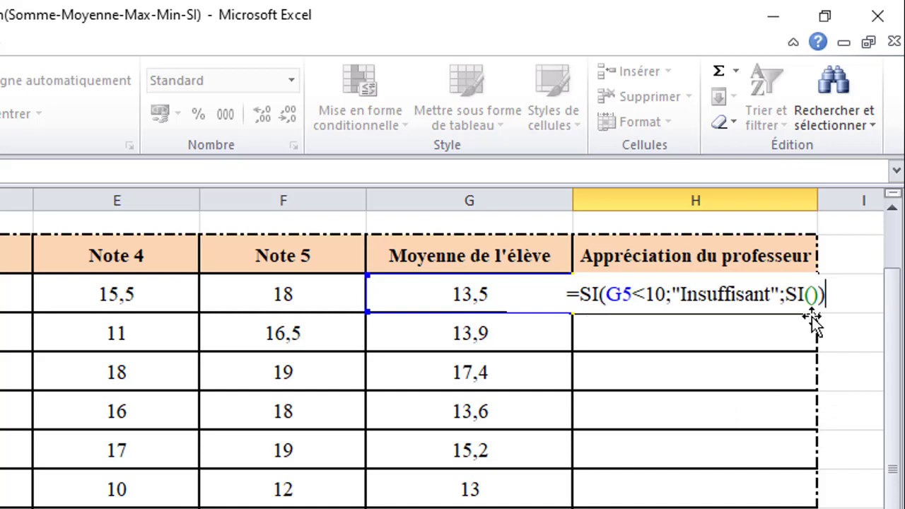
# Enter G5<12 as the logical test of the nested second SI function in H5
pyautogui.click(811, 293)
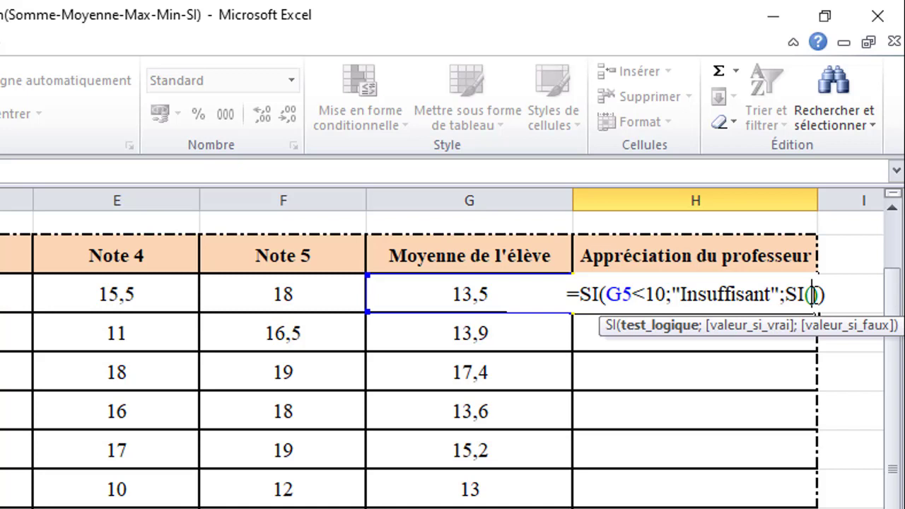
pyautogui.click(503, 288)
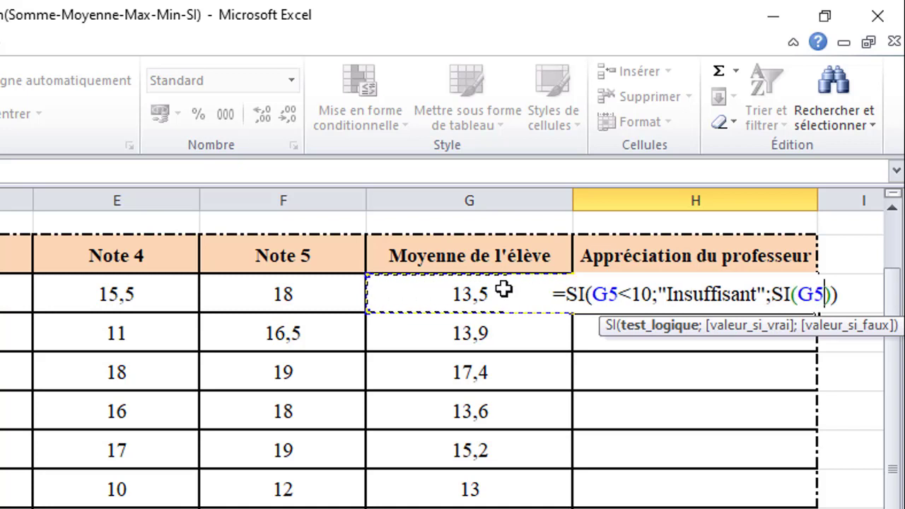
pyautogui.write('<')
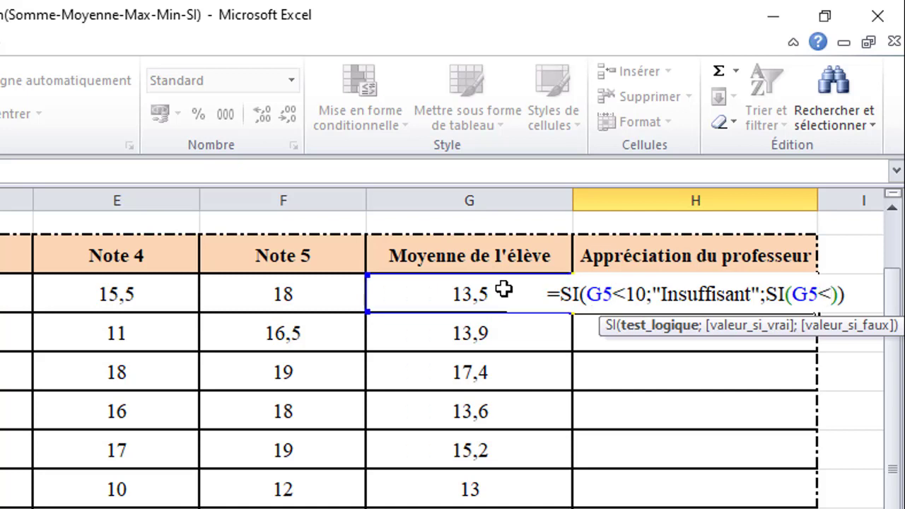
pyautogui.write('12')
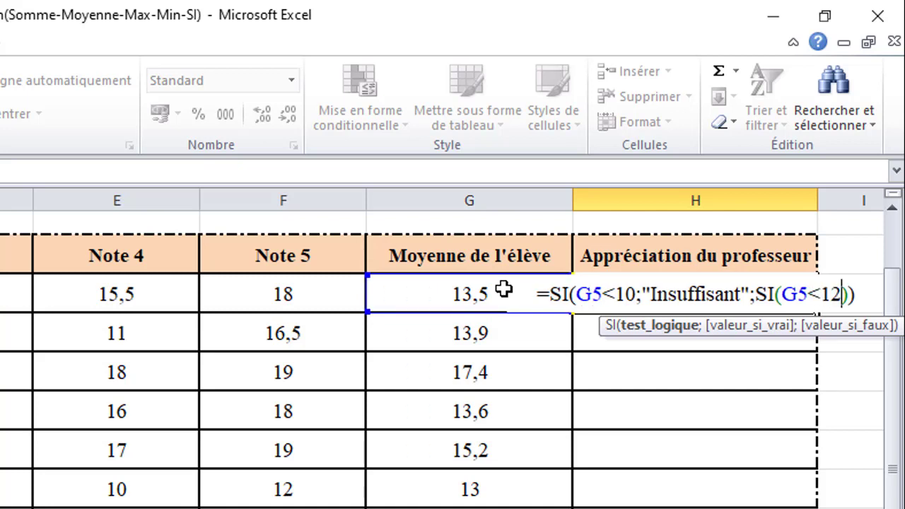
pyautogui.write(';')
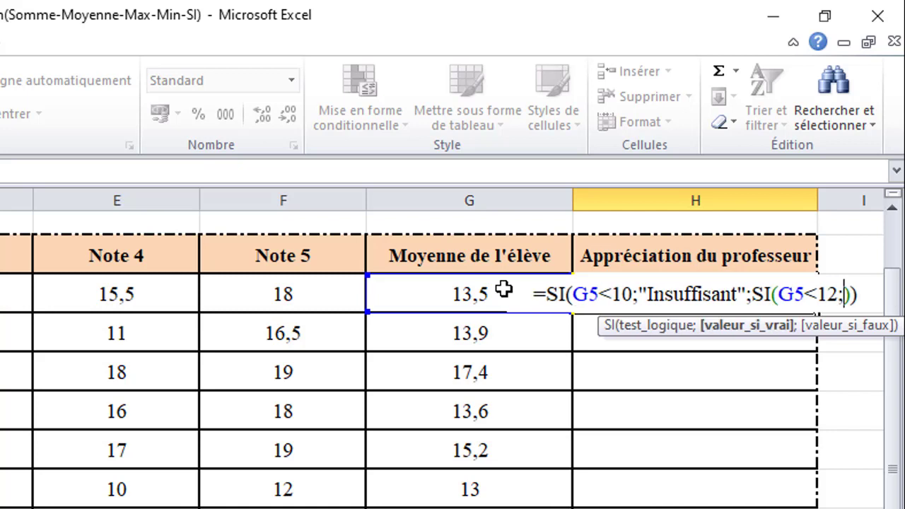
# Add the quoted text "passable" as the value if true of the second SI function in H5
pyautogui.write('""')
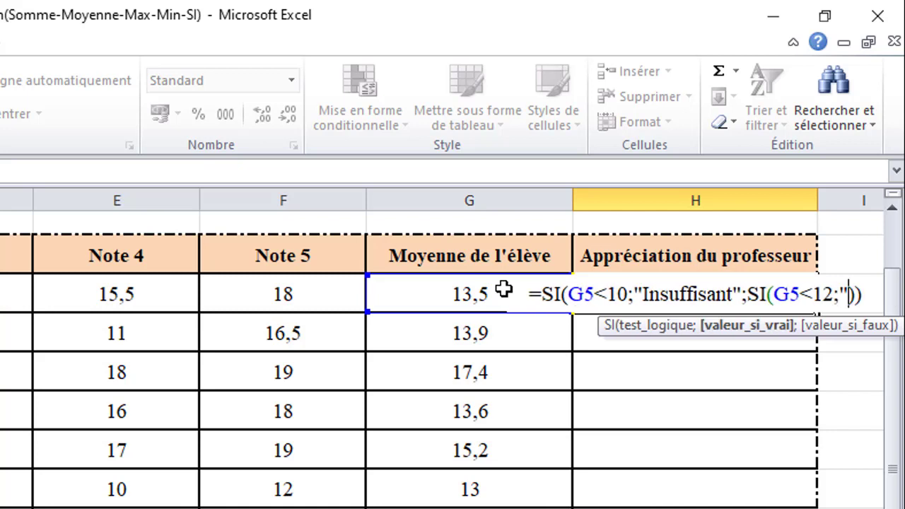
pyautogui.click(843, 294)
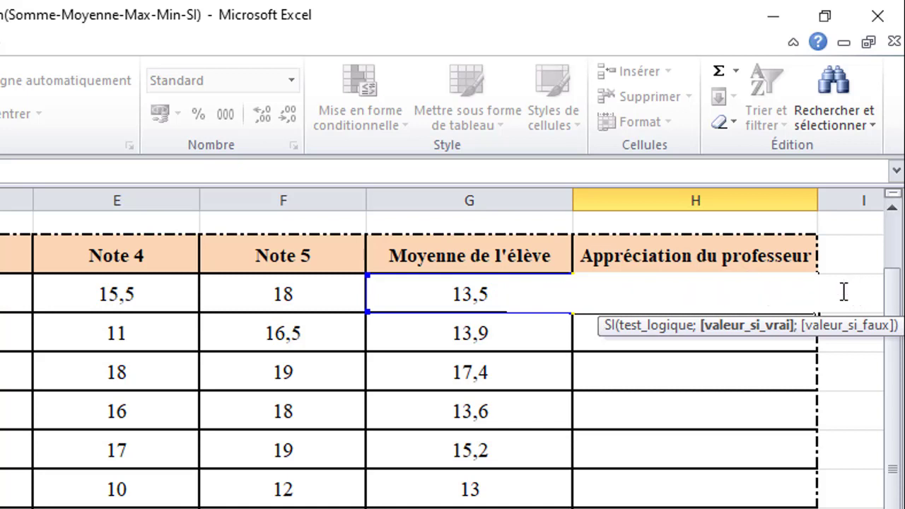
pyautogui.write('passable')
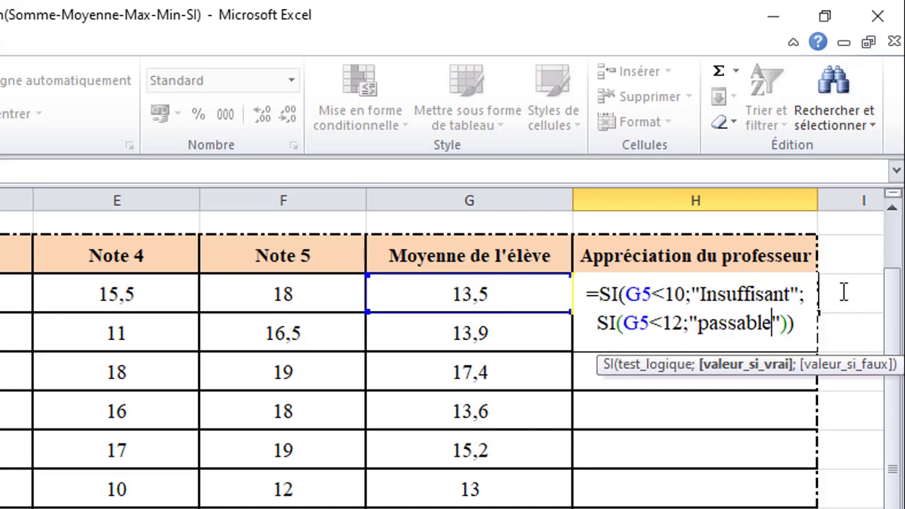
# Add an empty text "" as the value if false of the second SI and validate the H5 formula
pyautogui.click(782, 324)
pyautogui.write(';')
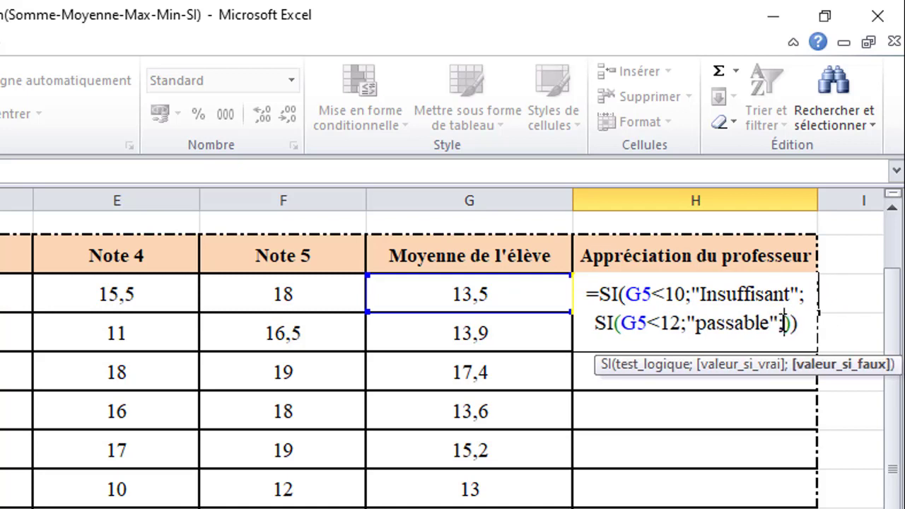
pyautogui.write('""')
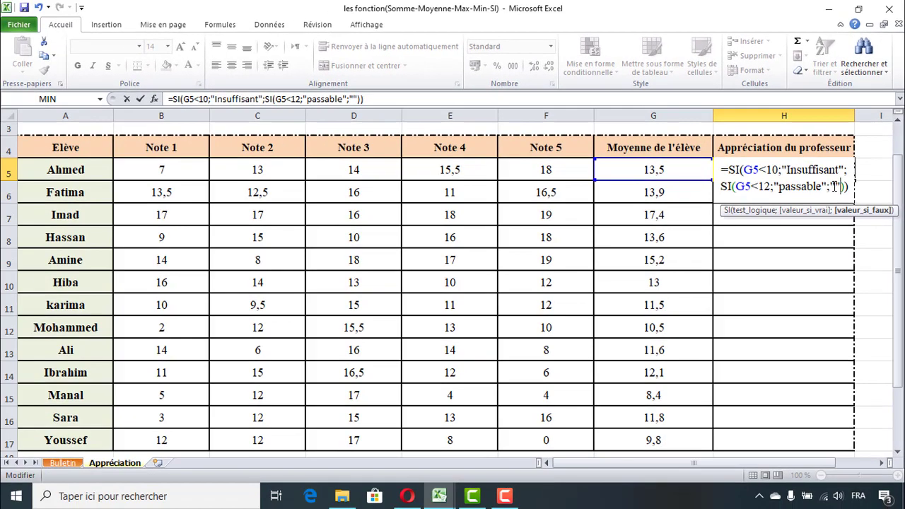
pyautogui.press('Return')
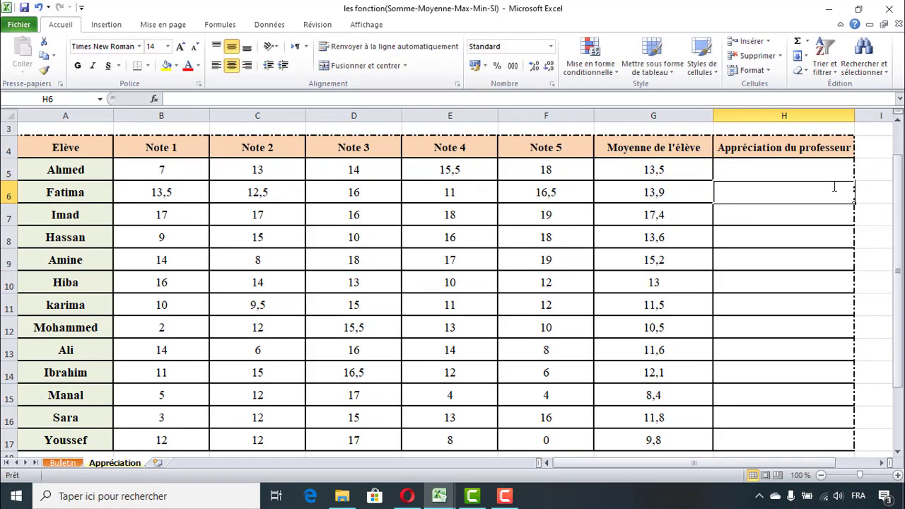
# Reopen the H5 formula and try "oui" as the value if false of the second SI function
pyautogui.click(765, 171)
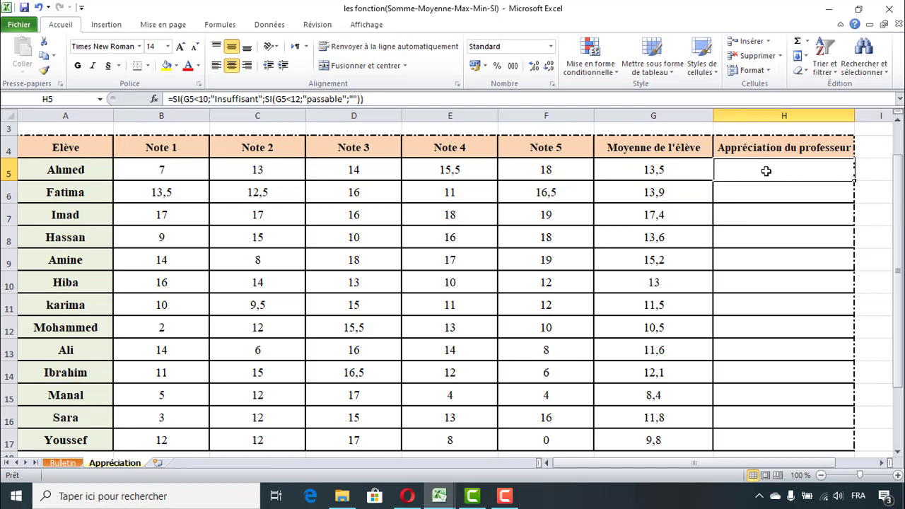
pyautogui.doubleClick(765, 171)
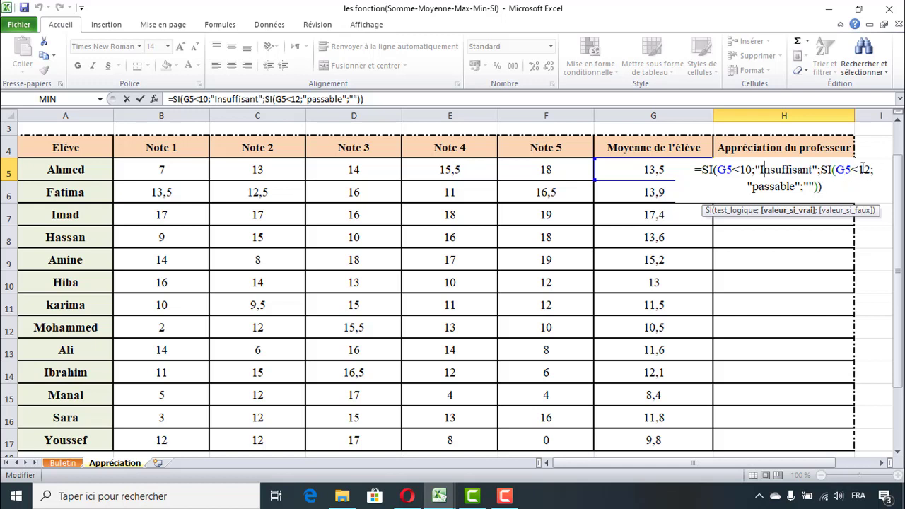
pyautogui.click(808, 186)
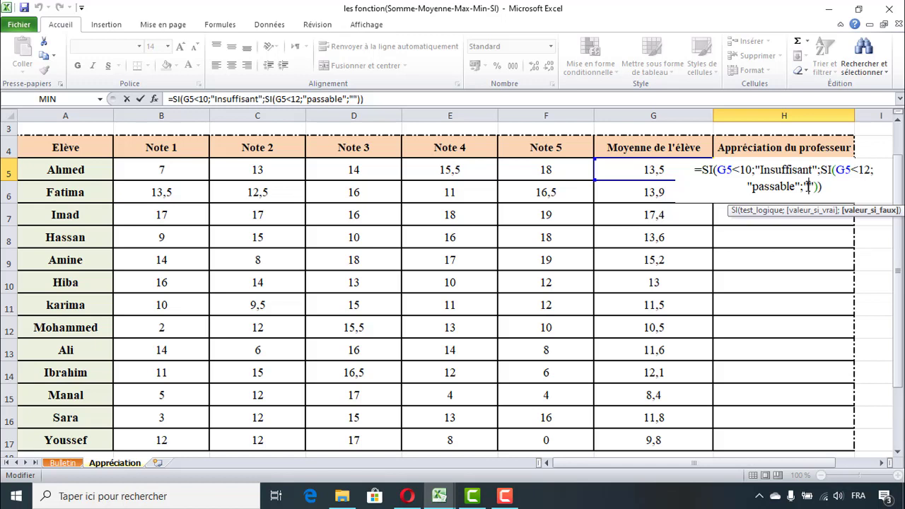
pyautogui.write('oui')
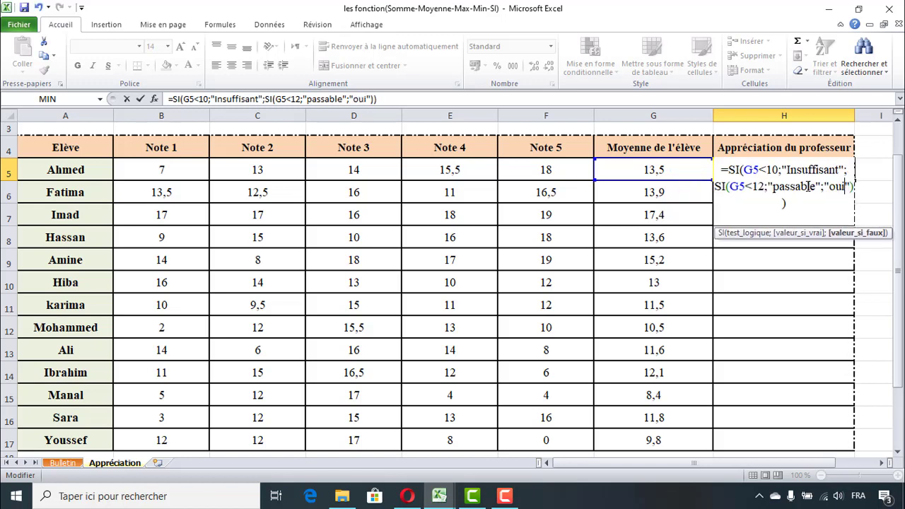
pyautogui.press('Return')
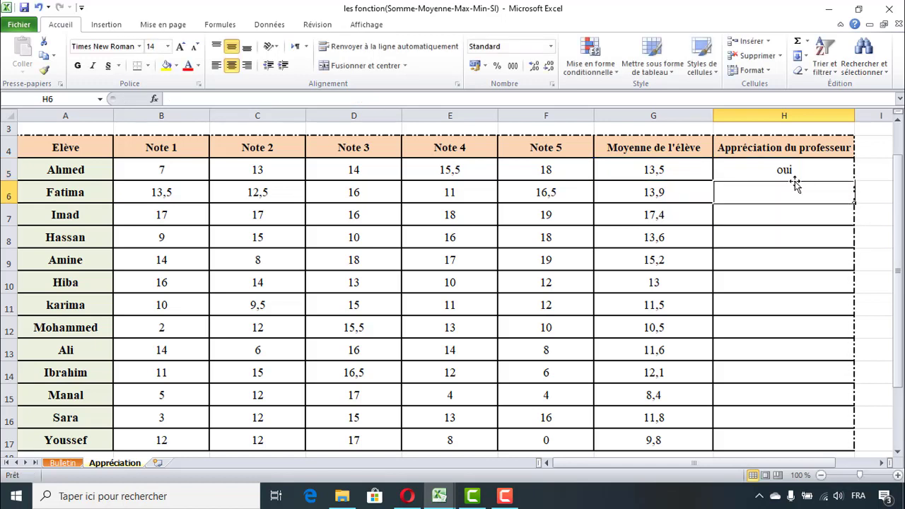
# Replace "oui" in the H5 formula with an empty third SI function and its own pair of parentheses
pyautogui.doubleClick(799, 171)
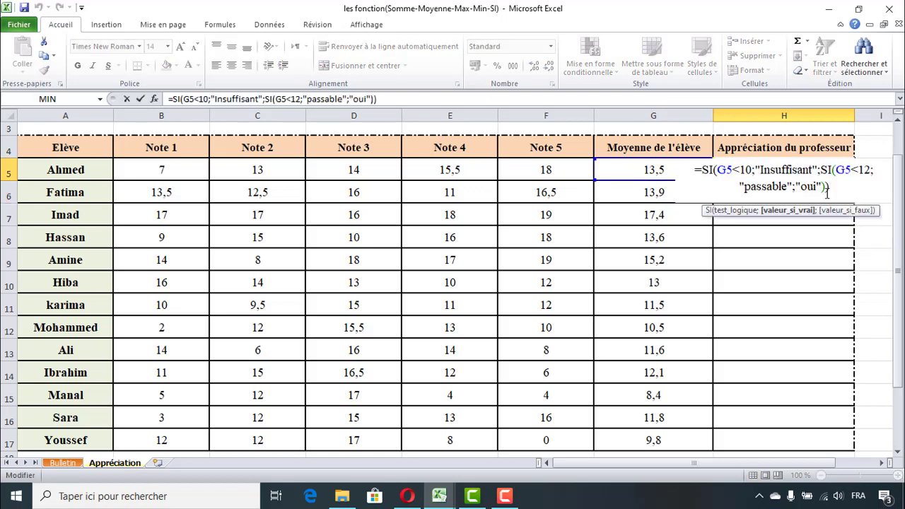
pyautogui.moveTo(821, 187); pyautogui.dragTo(795, 187)
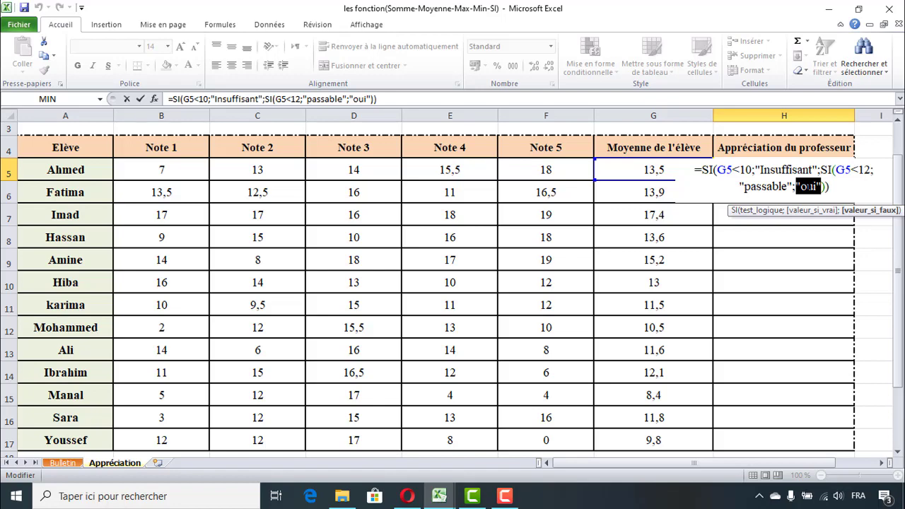
pyautogui.write('si')
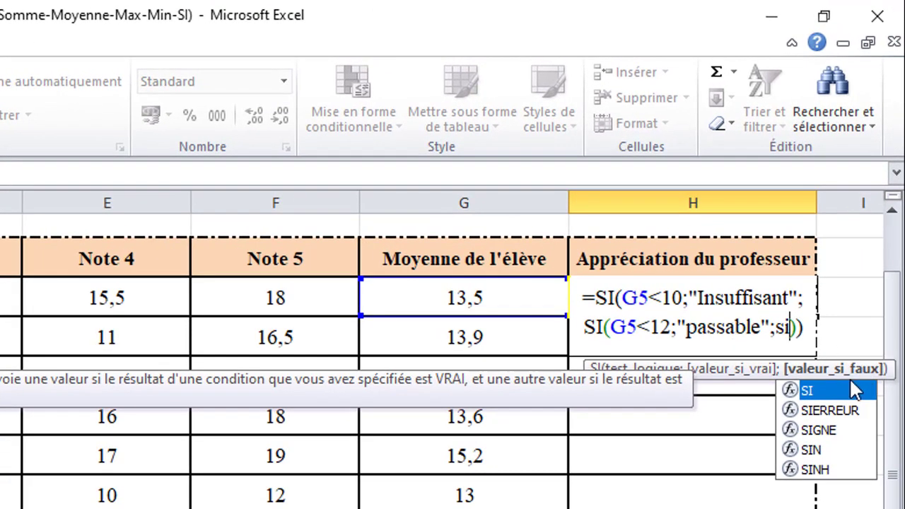
pyautogui.doubleClick(837, 391)
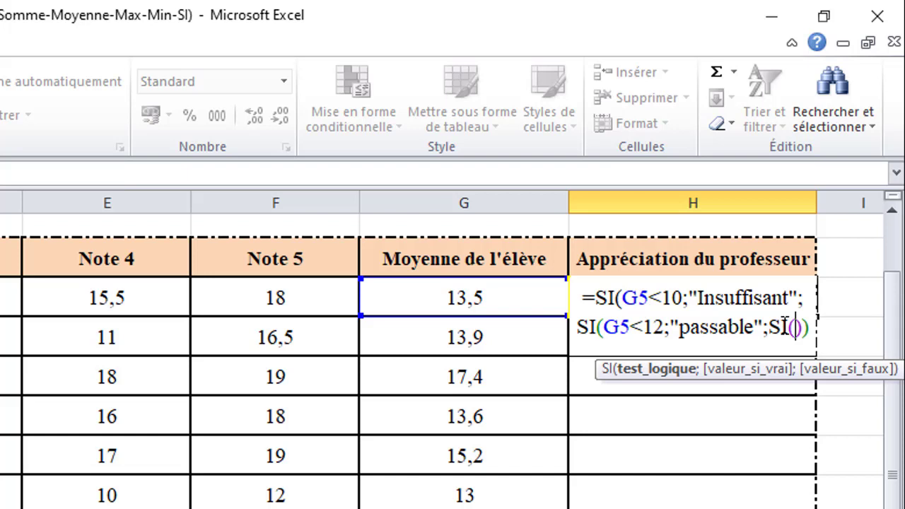
pyautogui.write('Si')
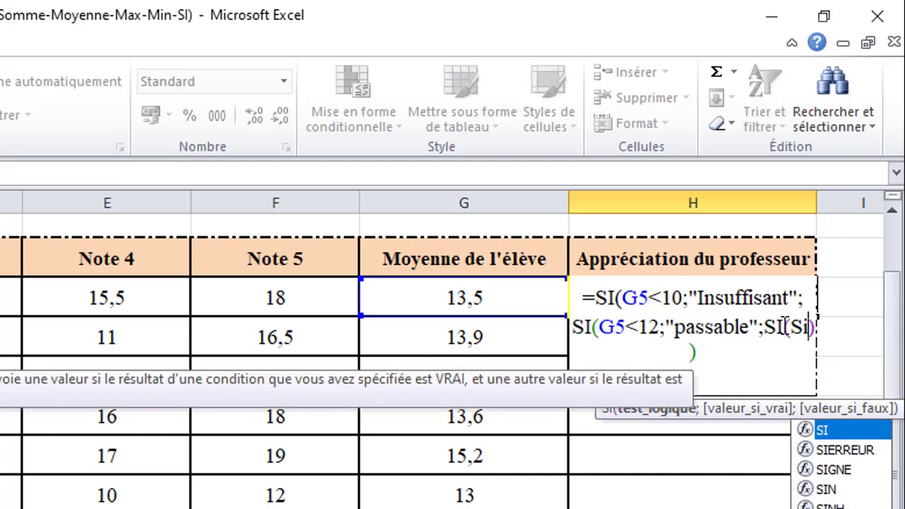
pyautogui.press('BackSpace')
pyautogui.press('BackSpace')
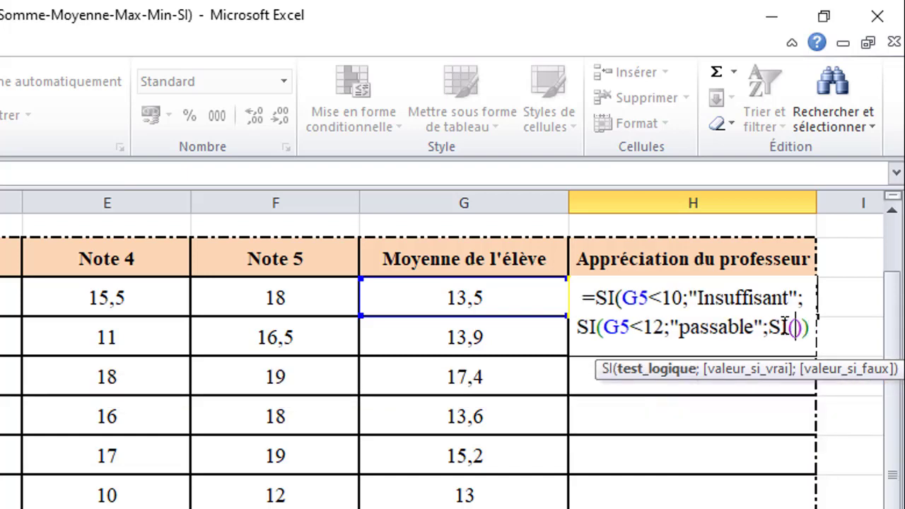
# Enter G5<14 as the logical test of the third SI function in H5
pyautogui.click(487, 304)
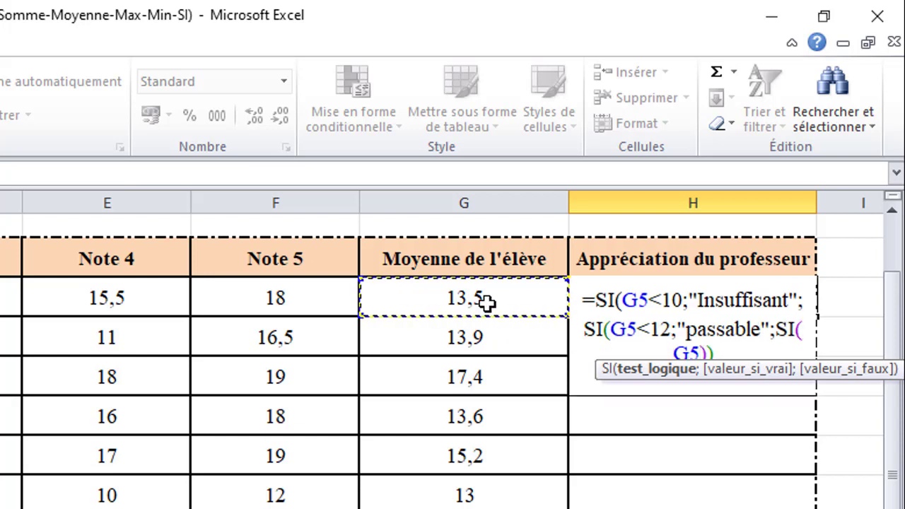
pyautogui.write('<')
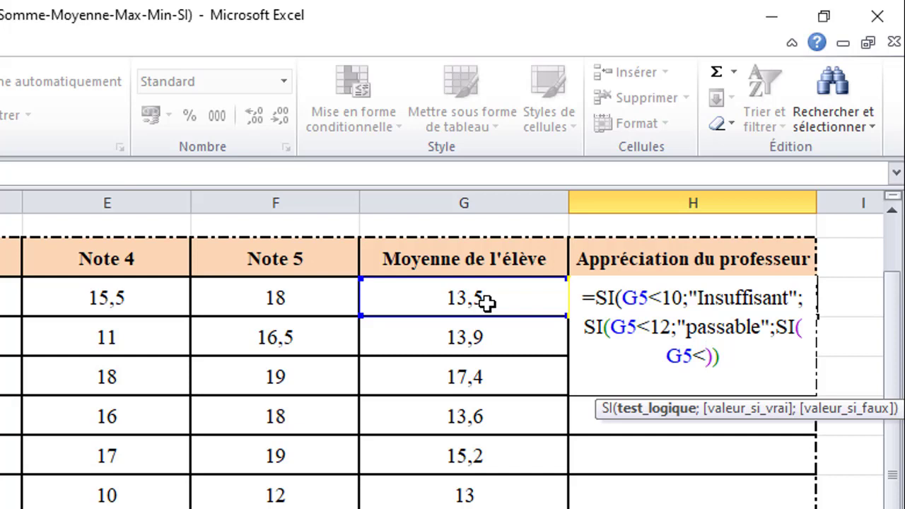
pyautogui.write('14')
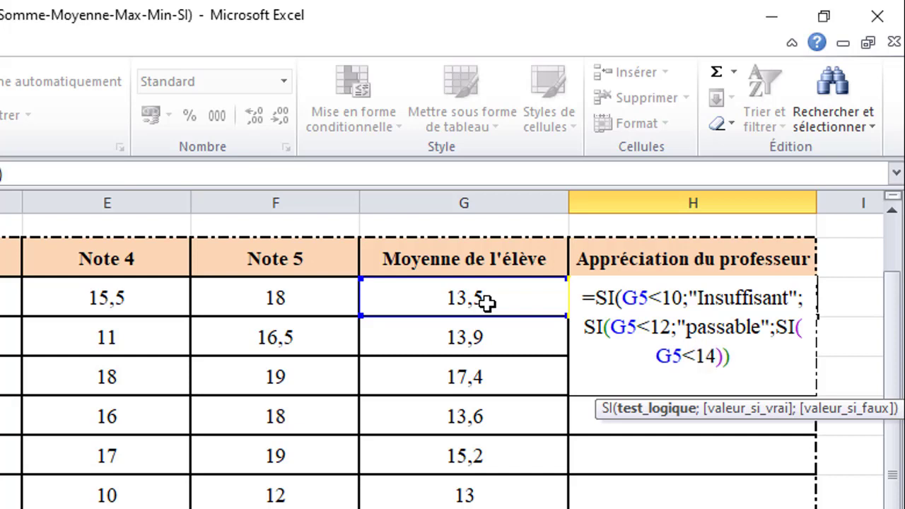
pyautogui.write(';')
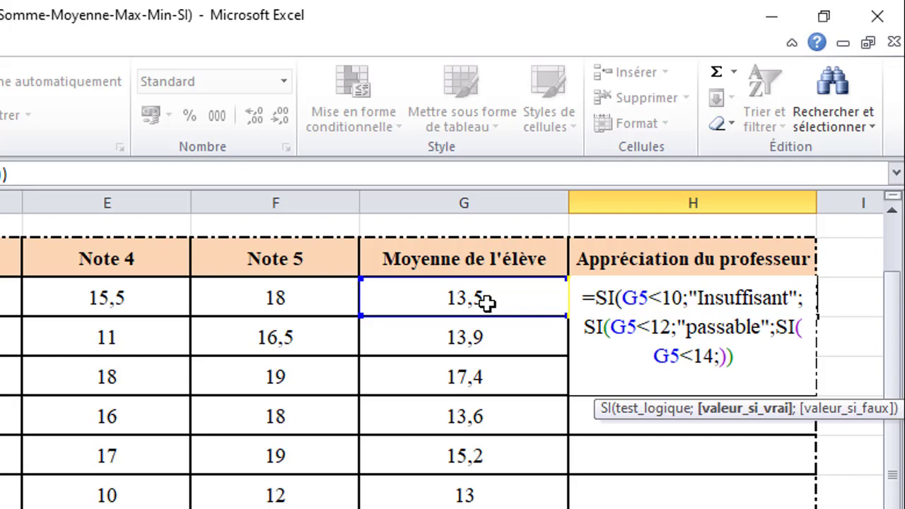
# Add the quoted text "Assez bien" as the value if true of the third SI function in H5
pyautogui.write('""')
pyautogui.press('Left')
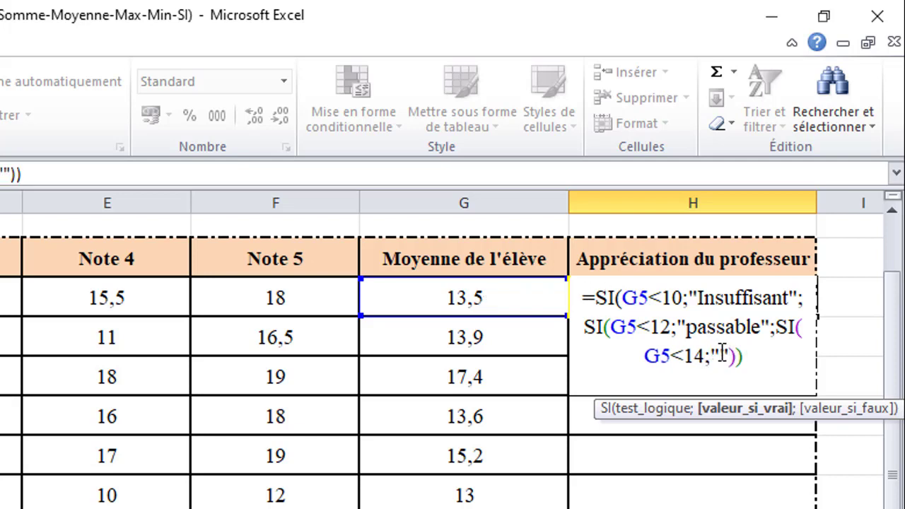
pyautogui.write('Assez')
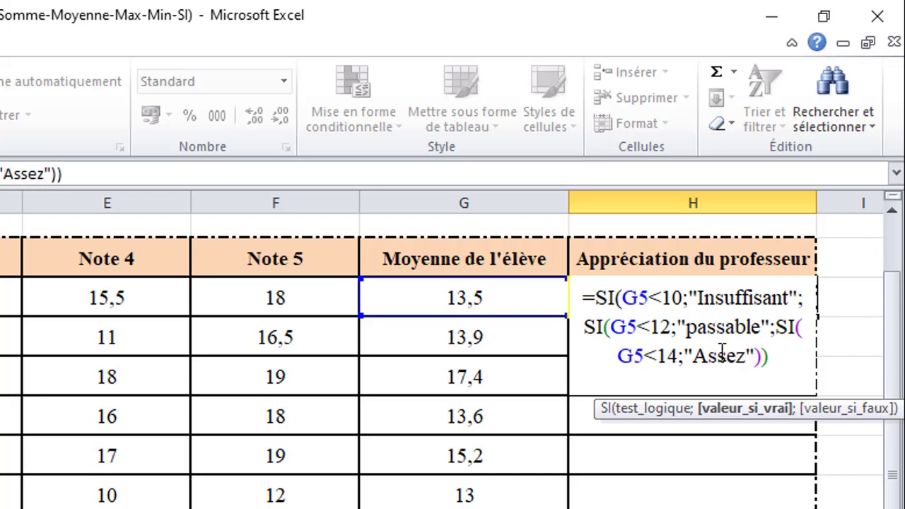
pyautogui.write(' bien')
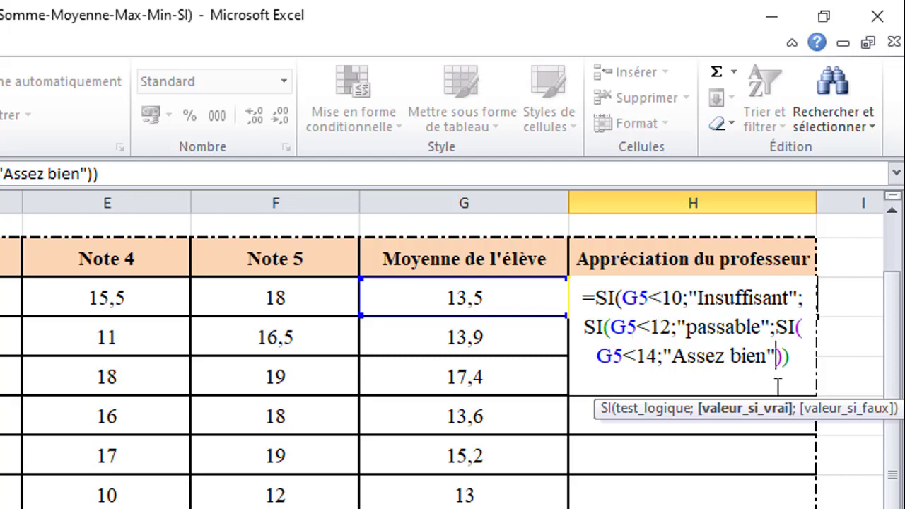
# Add the quoted text "Bon travail" as the value if false of the third SI function in H5
pyautogui.write(';')
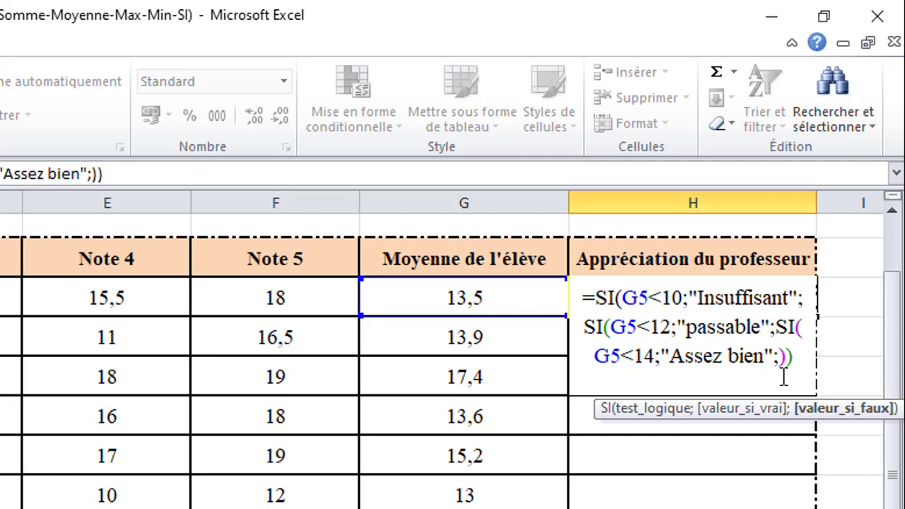
pyautogui.write('"Assez bien";"')
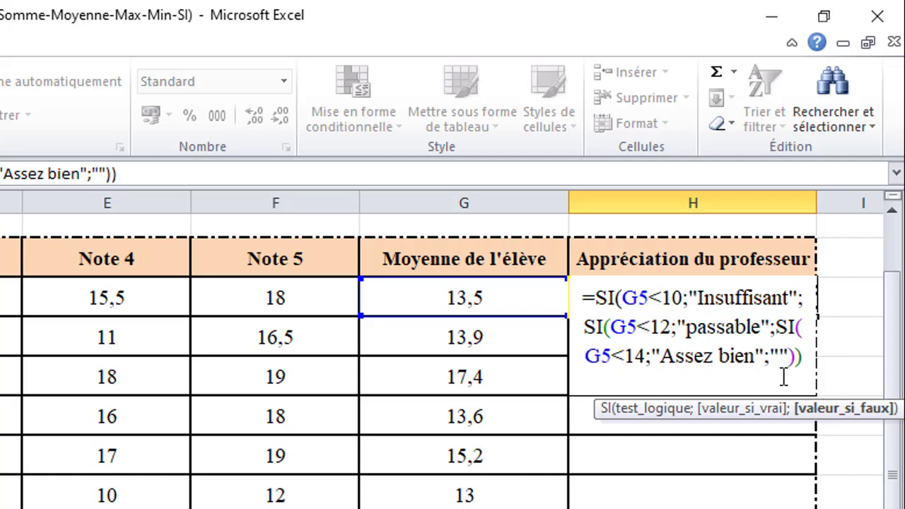
pyautogui.write('Bon t')
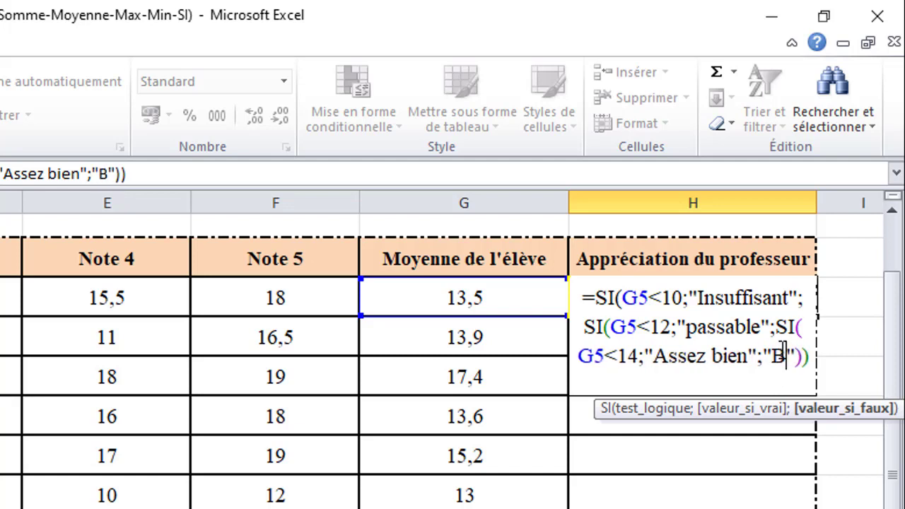
pyautogui.write('ravail')
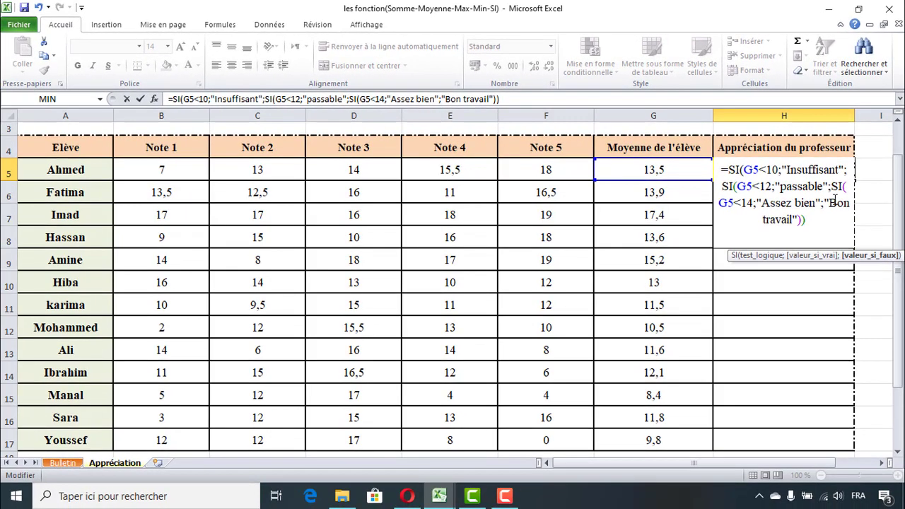
# Validate the H5 formula and accept the proposed correction that adds the missing closing parenthesis
pyautogui.press('Return')
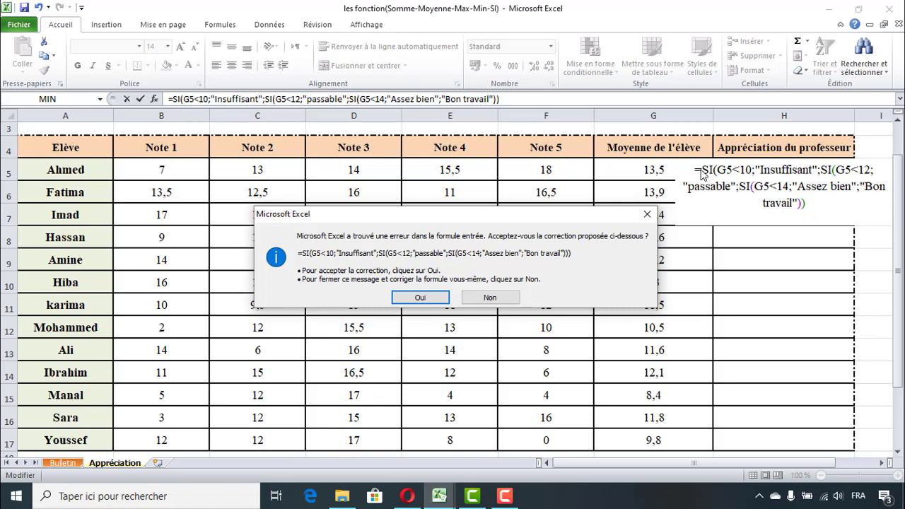
pyautogui.click(810, 208)
pyautogui.click(418, 297)
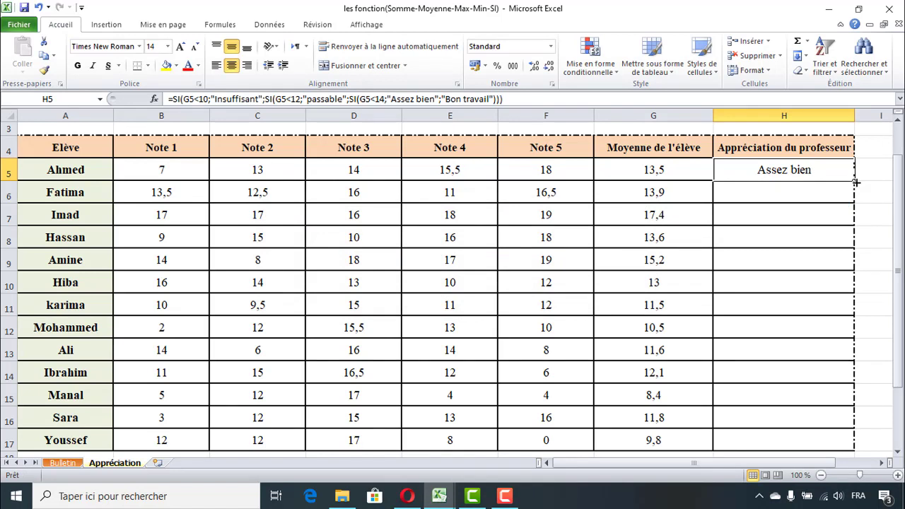
# Copy the nested SI formula from H5 down to H17 and compare the appreciations with the student averages
pyautogui.moveTo(855, 182); pyautogui.dragTo(838, 446)
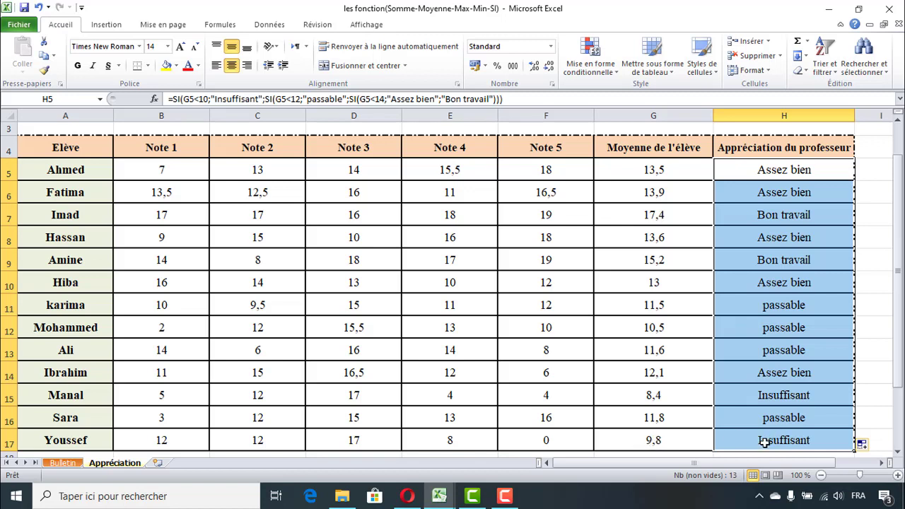
pyautogui.click(649, 312)
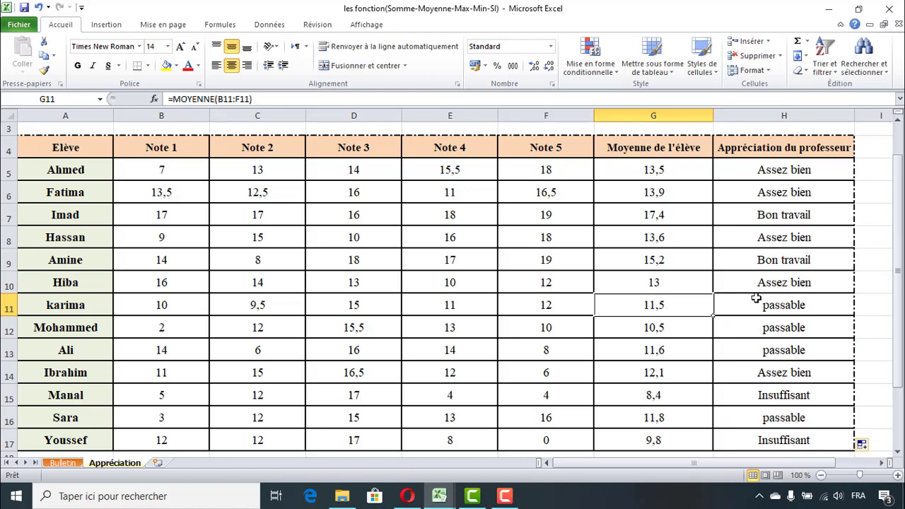
pyautogui.click(650, 218)
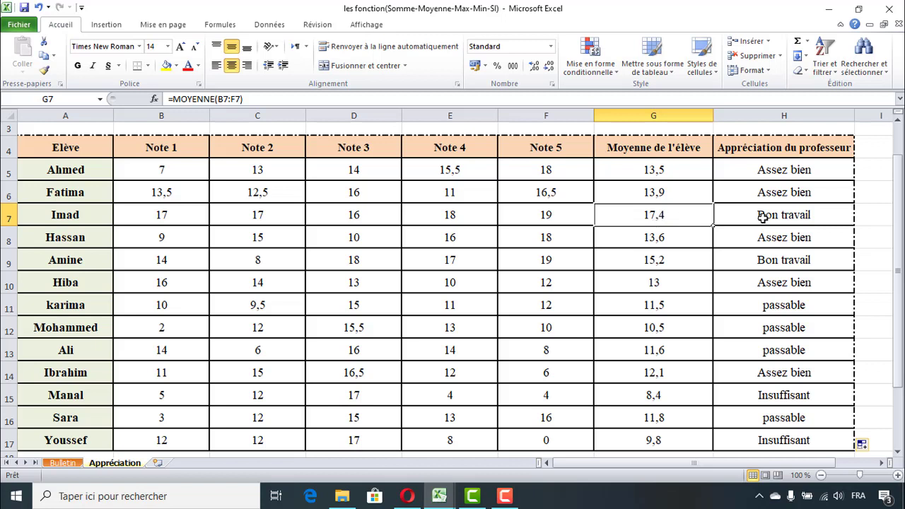
# Fill the whole Moyenne de l'élève column (G) with a light purple theme colour
pyautogui.click(649, 118)
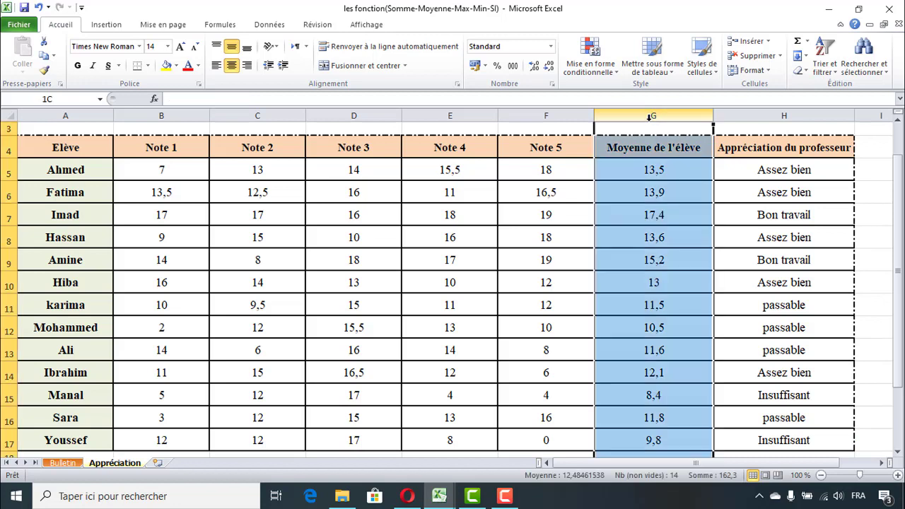
pyautogui.click(175, 65)
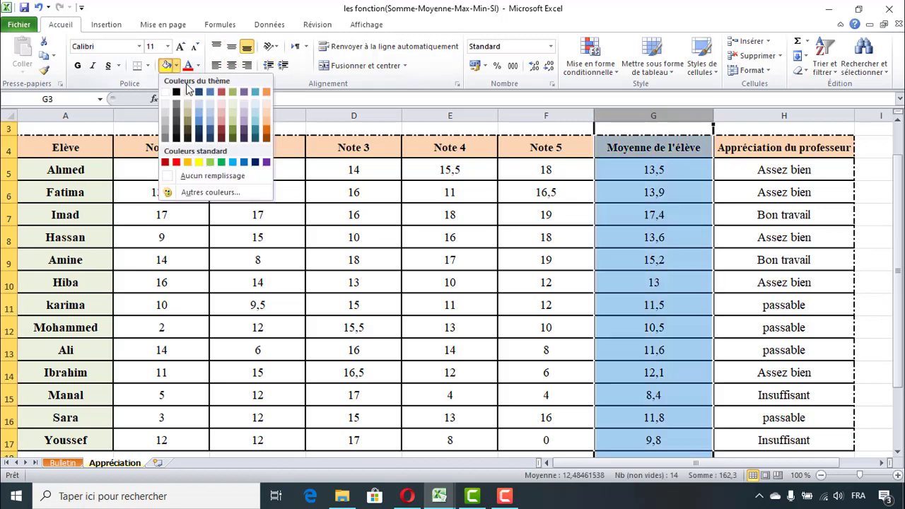
pyautogui.click(242, 104)
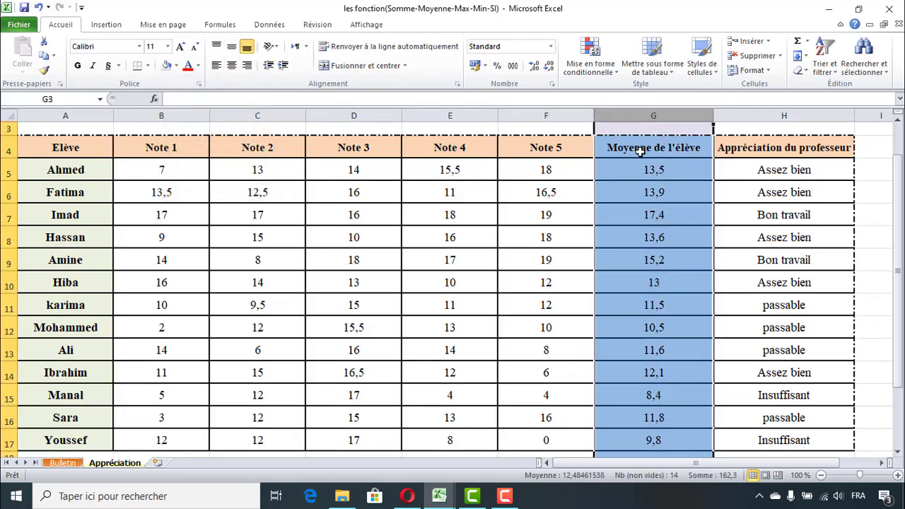
pyautogui.click(652, 373)
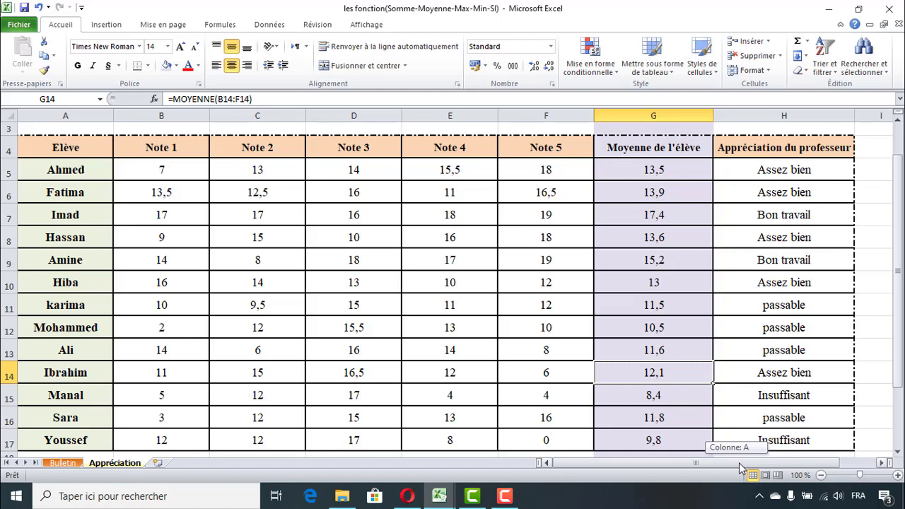
# Start an SI formula in I5 with MOYENNE(B5:F5)<10 as its logical test
pyautogui.click(867, 177)
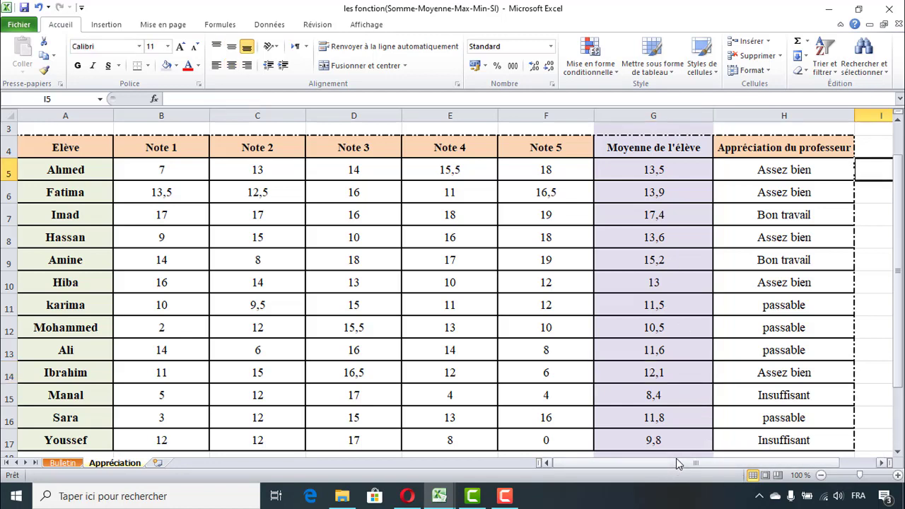
pyautogui.moveTo(676, 459); pyautogui.dragTo(704, 466)
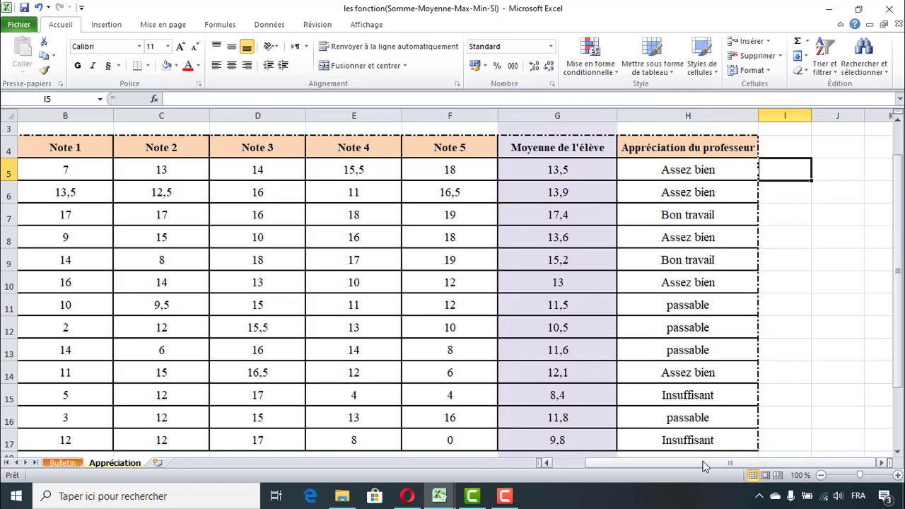
pyautogui.write('=')
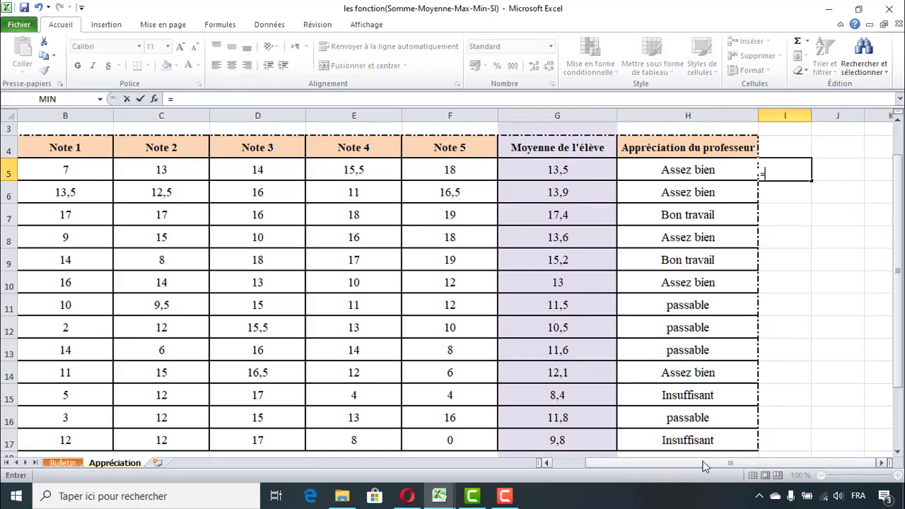
pyautogui.write('si')
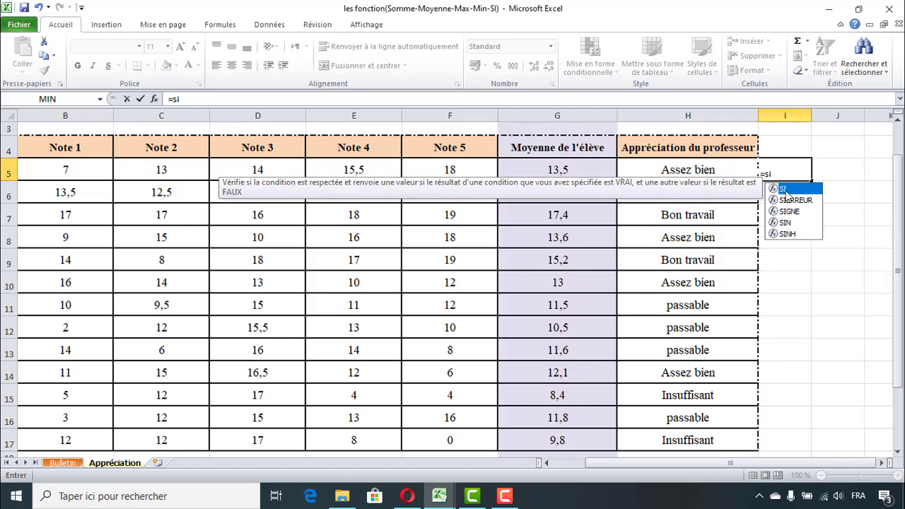
pyautogui.doubleClick(785, 189)
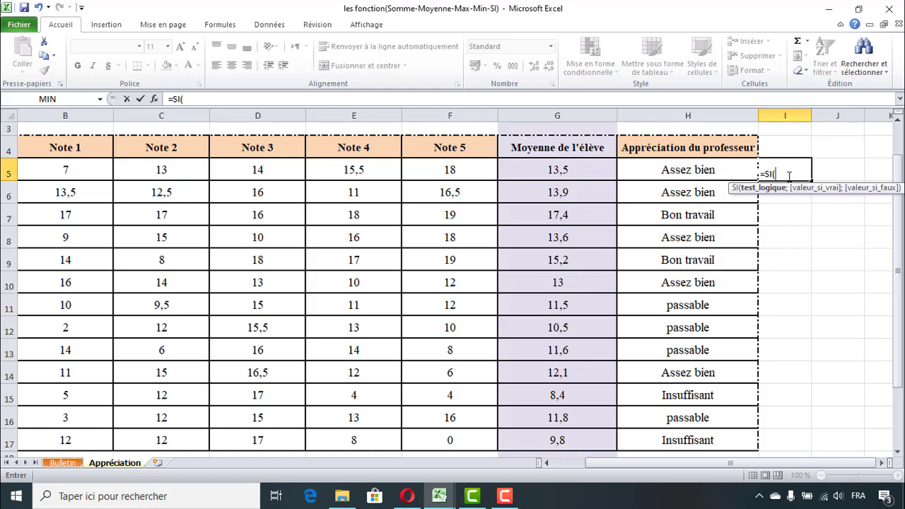
pyautogui.write('moy')
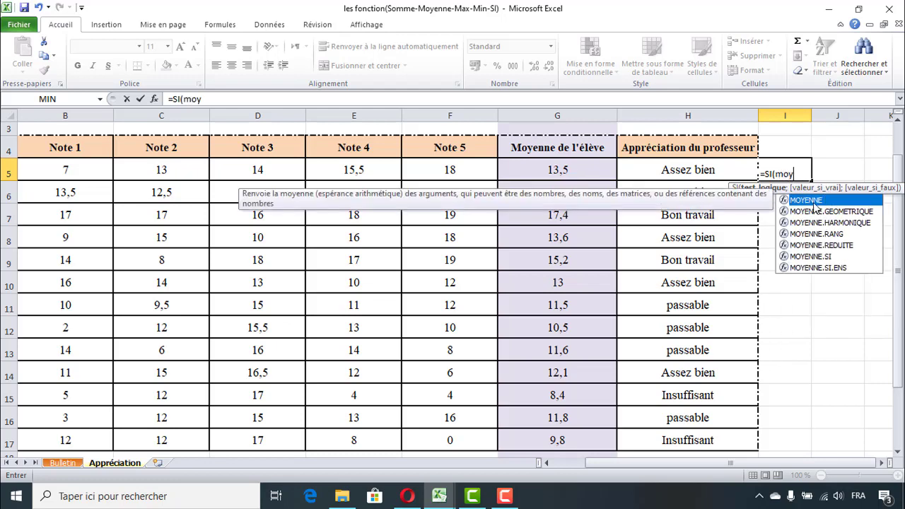
pyautogui.doubleClick(815, 201)
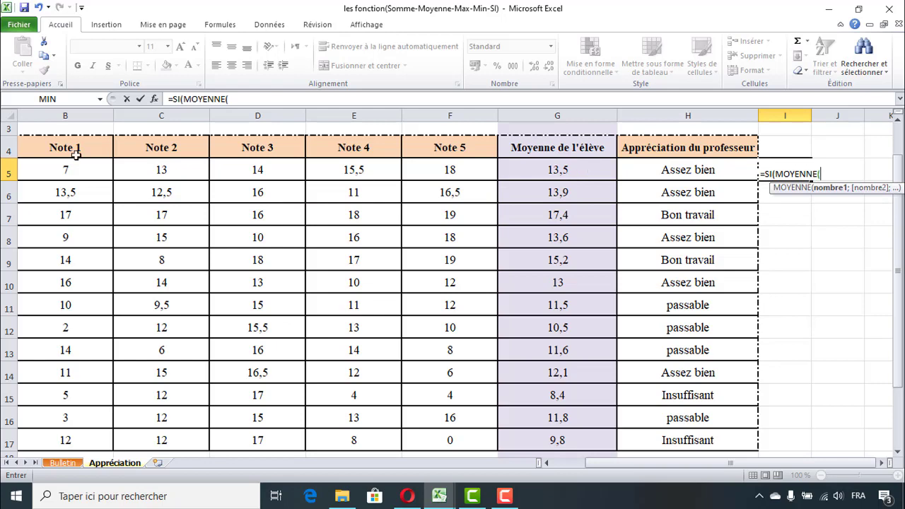
pyautogui.moveTo(70, 166); pyautogui.dragTo(438, 165)
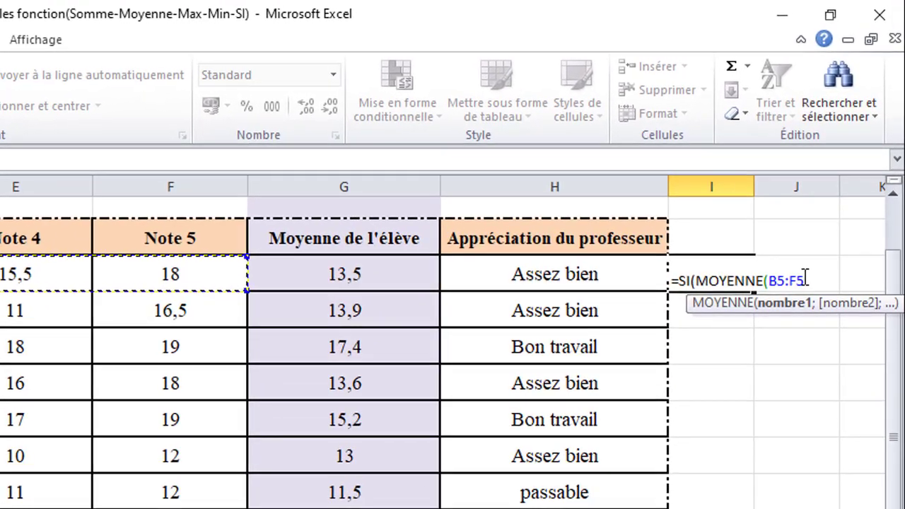
pyautogui.write(')')
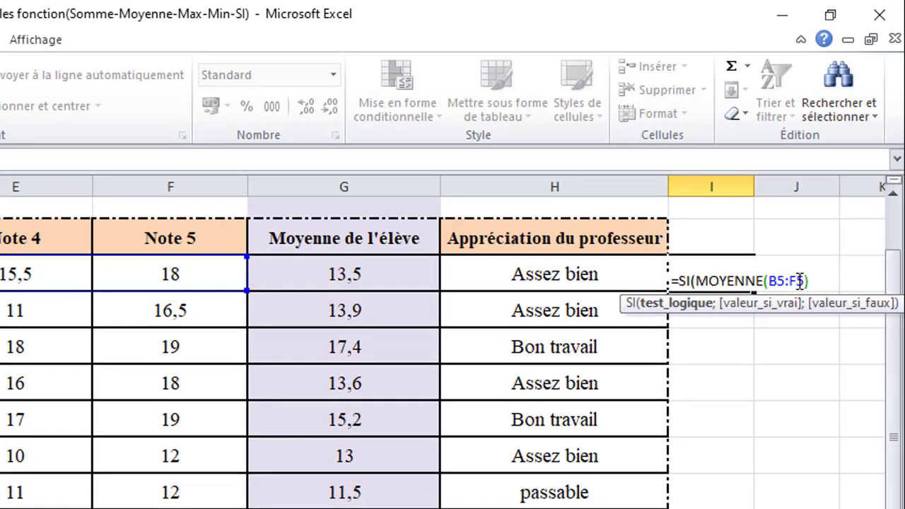
pyautogui.write('<10')
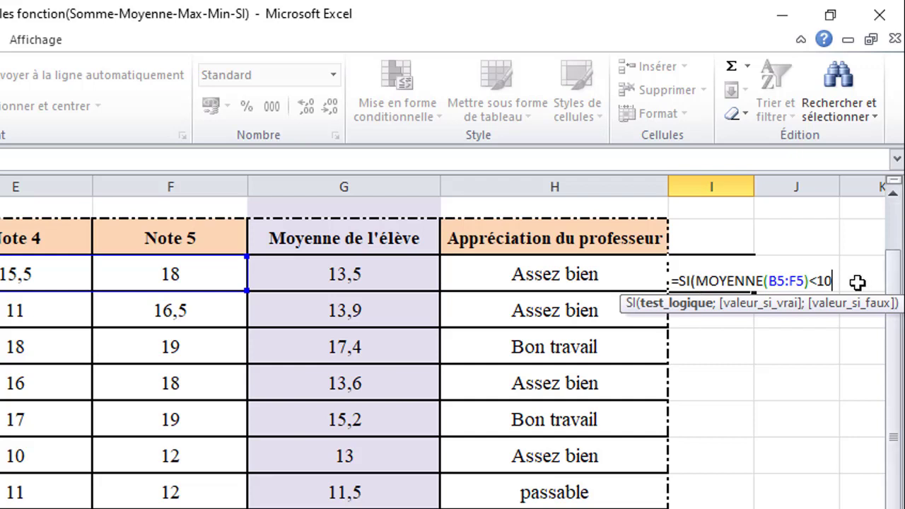
# Add the quoted text "oui" as the value if true of the SI function in I5
pyautogui.write(';')
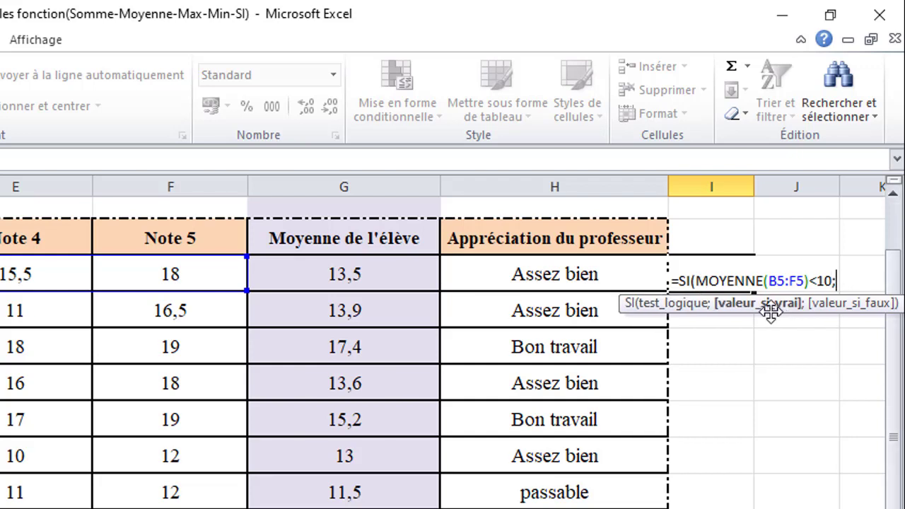
pyautogui.write('"')
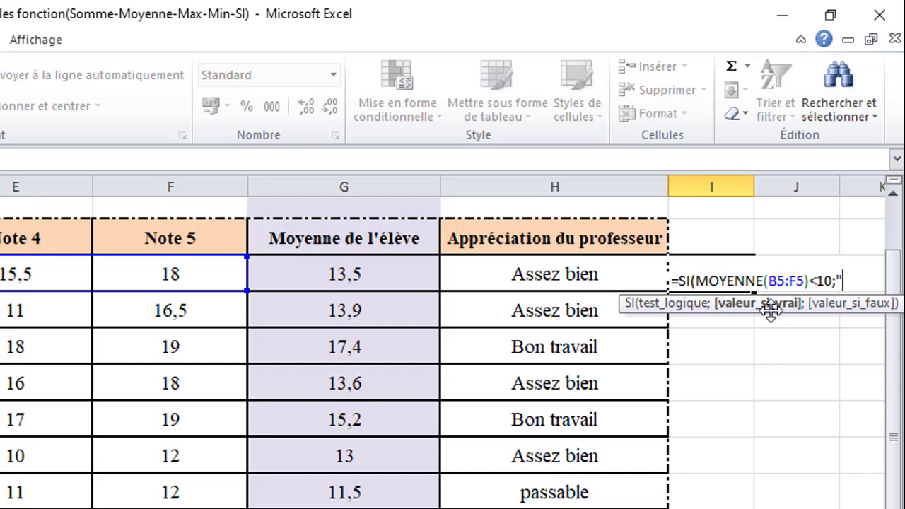
pyautogui.write('"')
pyautogui.click(842, 280)
pyautogui.write('oui')
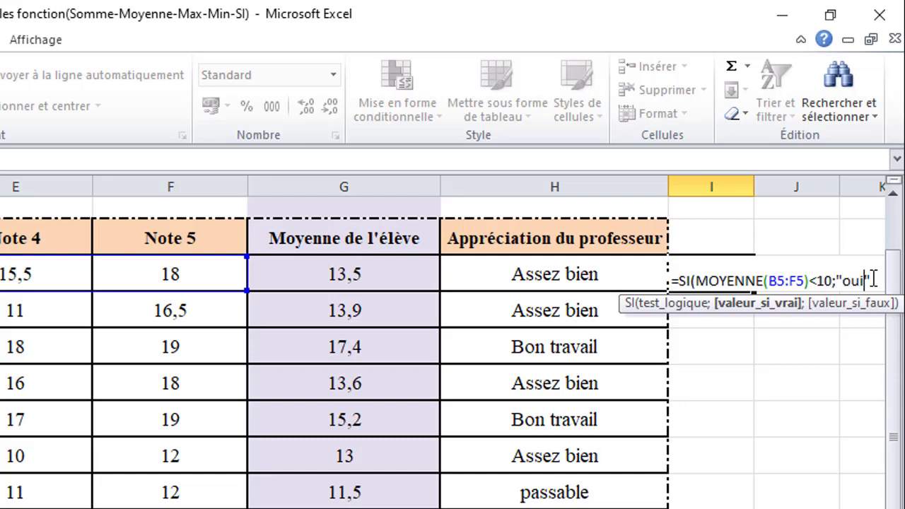
# Add the quoted text "non" as the value if false of the I5 formula, close its parenthesis and validate it
pyautogui.write(';')
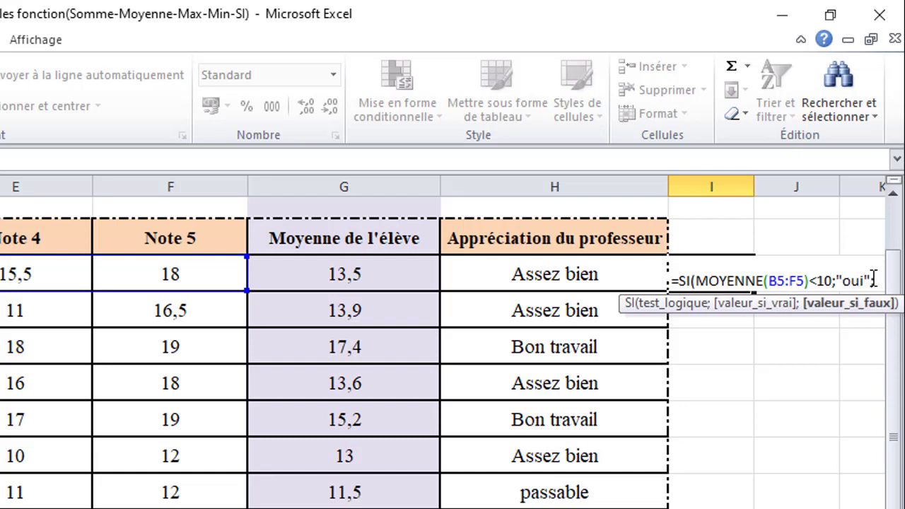
pyautogui.write('""')
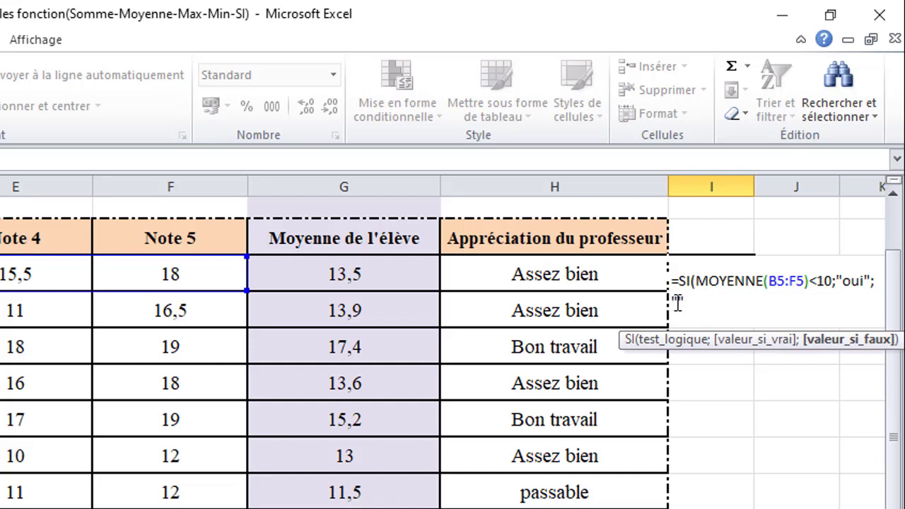
pyautogui.write('non')
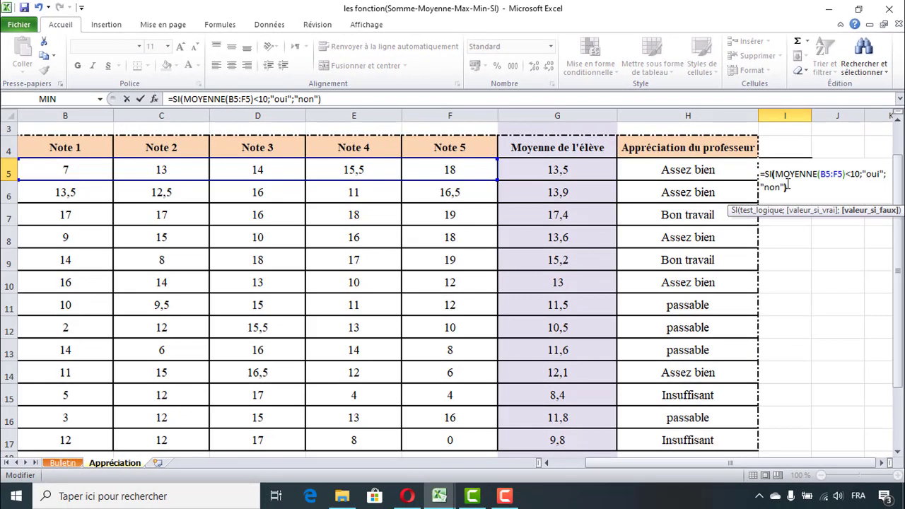
pyautogui.press('Return')
# Copy the I5 formula down to I17 and check the averages in G15 and G17 against the results
pyautogui.click(774, 174)
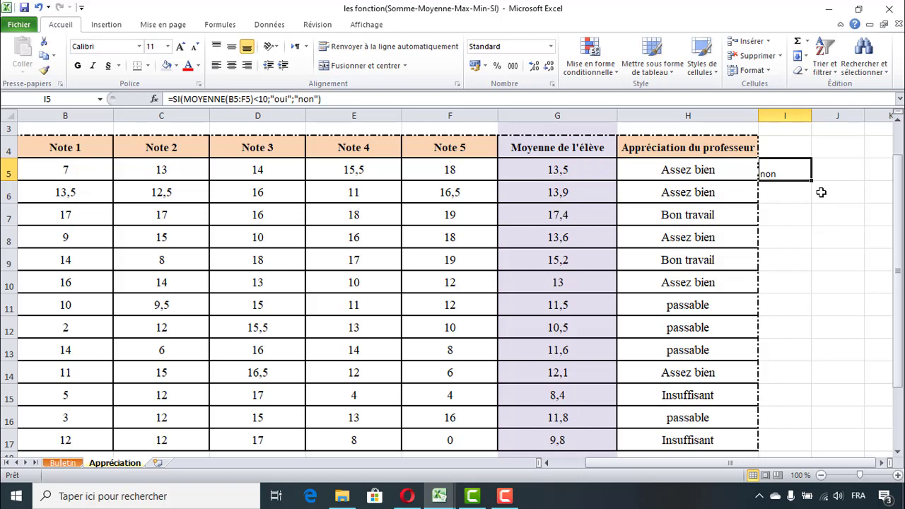
pyautogui.moveTo(811, 181); pyautogui.dragTo(799, 453)
pyautogui.click(790, 433)
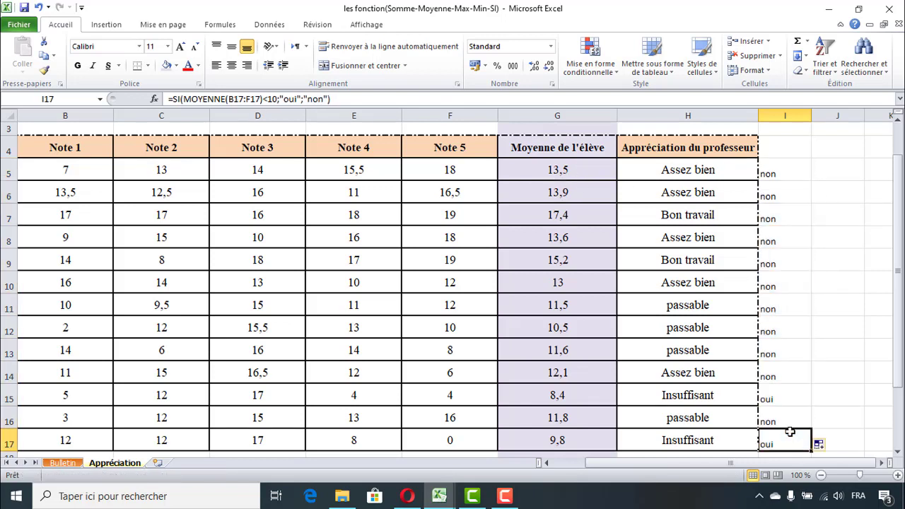
pyautogui.click(546, 394)
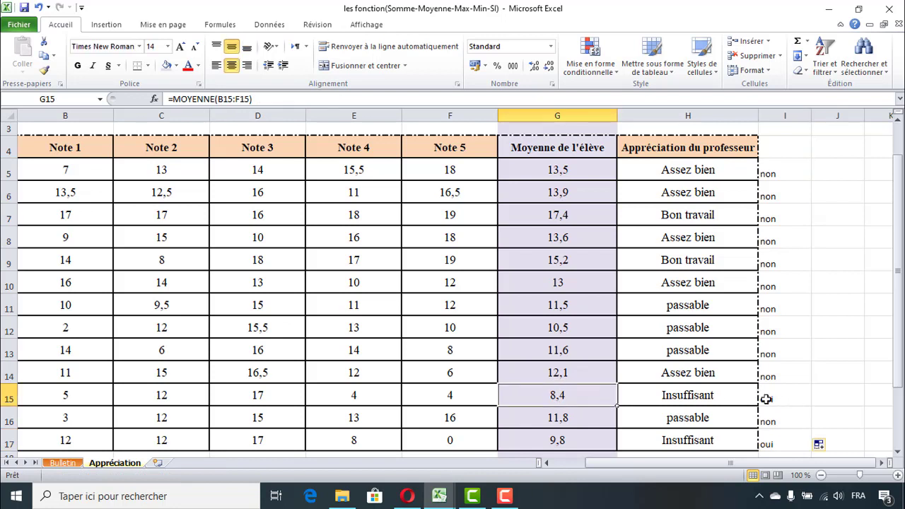
pyautogui.click(547, 444)
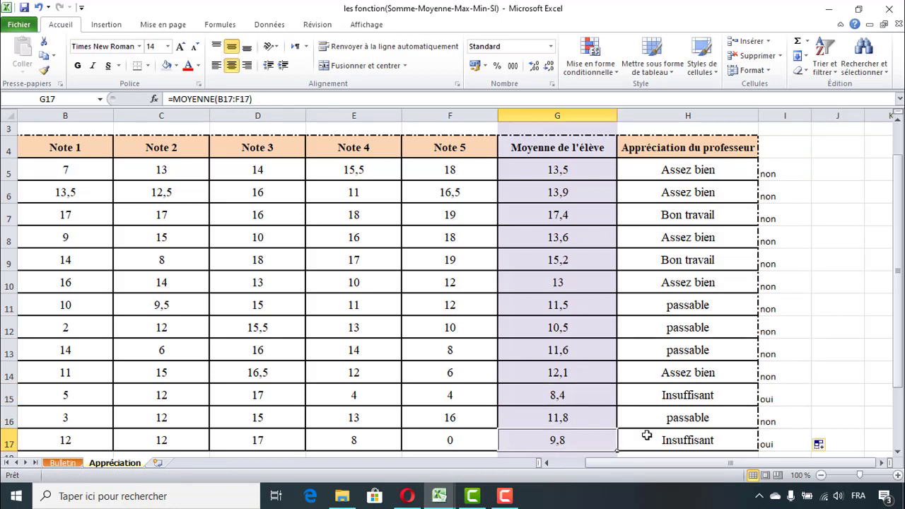
# Switch to the Références (Relative-Absolue-Mixte) workbook, review the price in B16 of Facture ordinateur, and select Société A's Prix à payer cell, C19
pyautogui.doubleClick(776, 174)
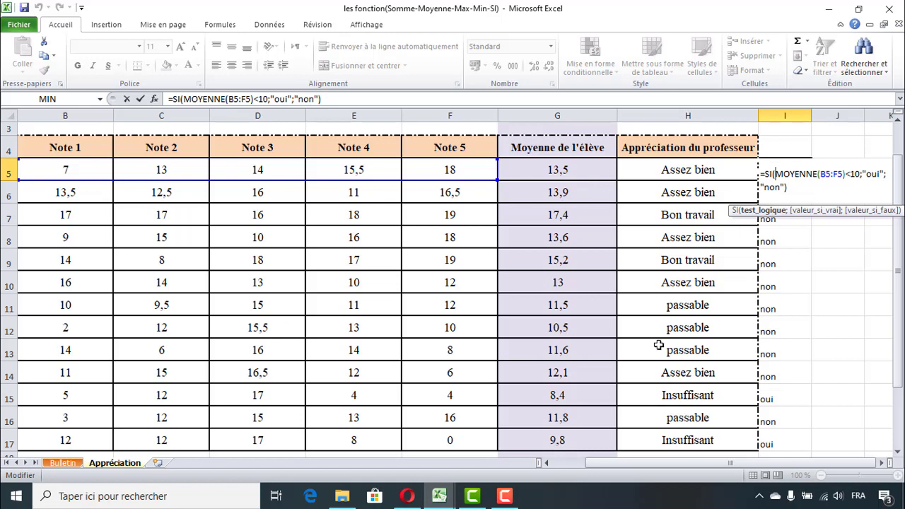
pyautogui.click(439, 497)
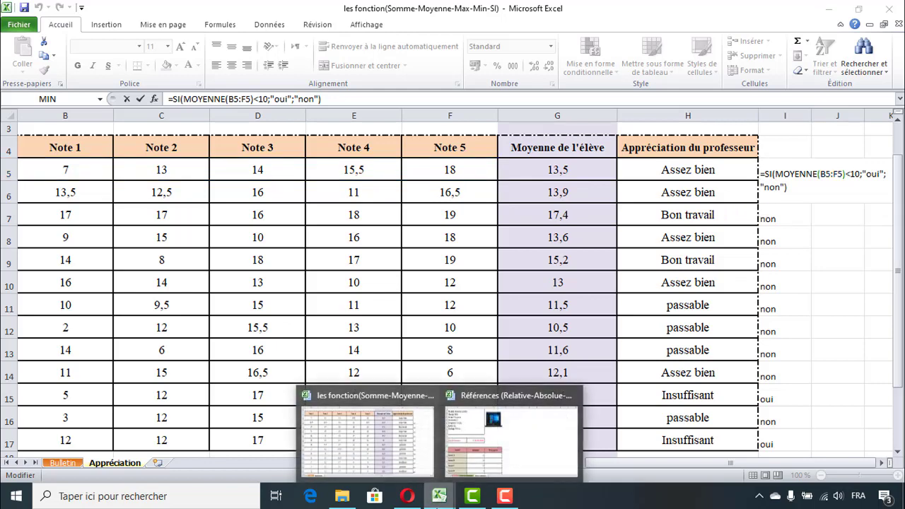
pyautogui.click(482, 452)
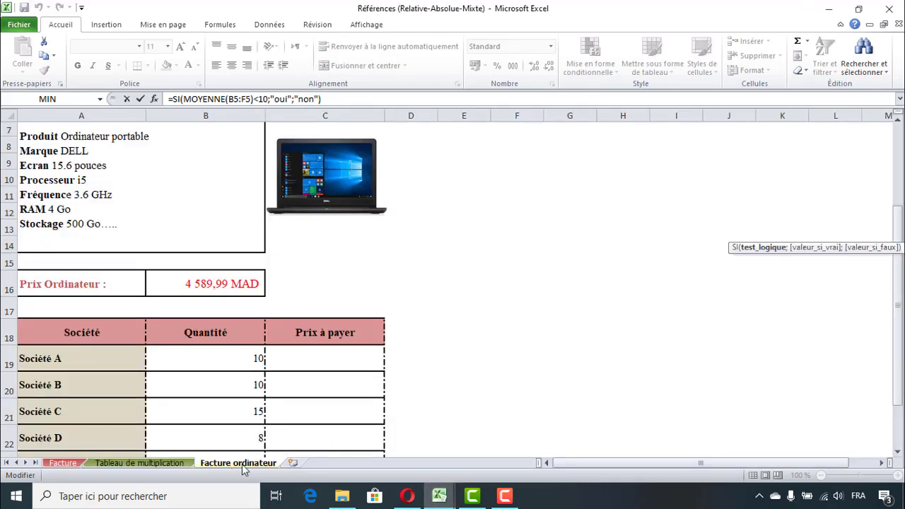
pyautogui.click(478, 333)
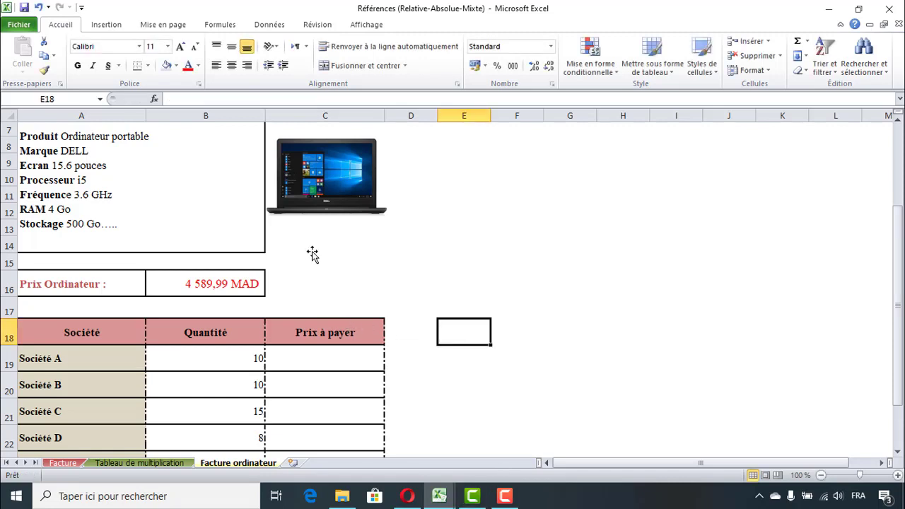
pyautogui.click(322, 176)
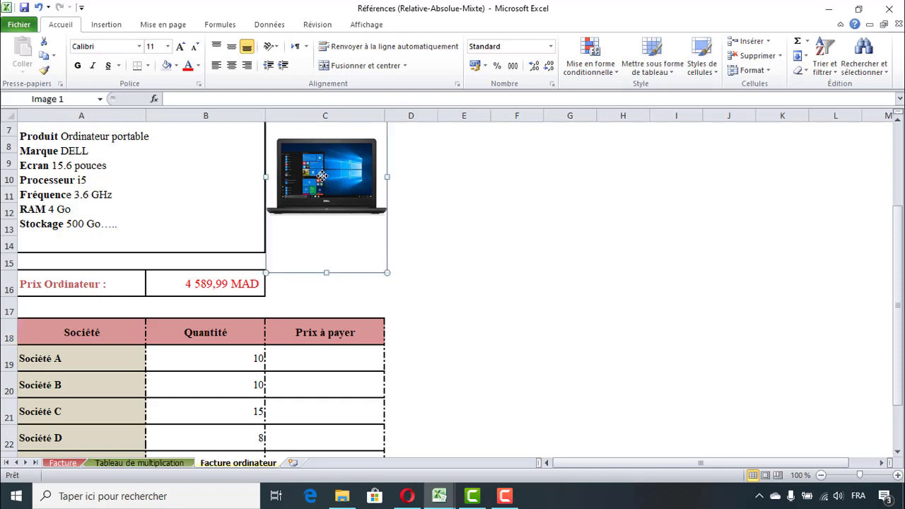
pyautogui.click(203, 280)
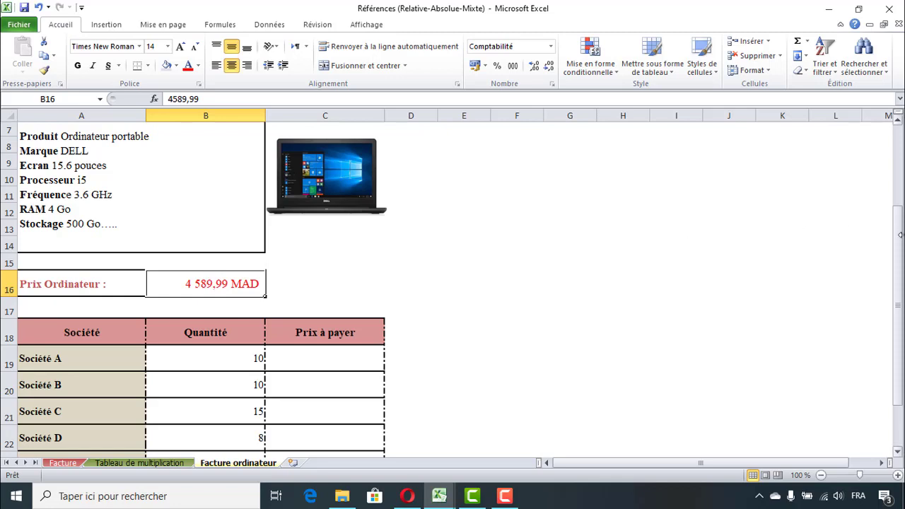
pyautogui.moveTo(898, 256); pyautogui.dragTo(899, 287)
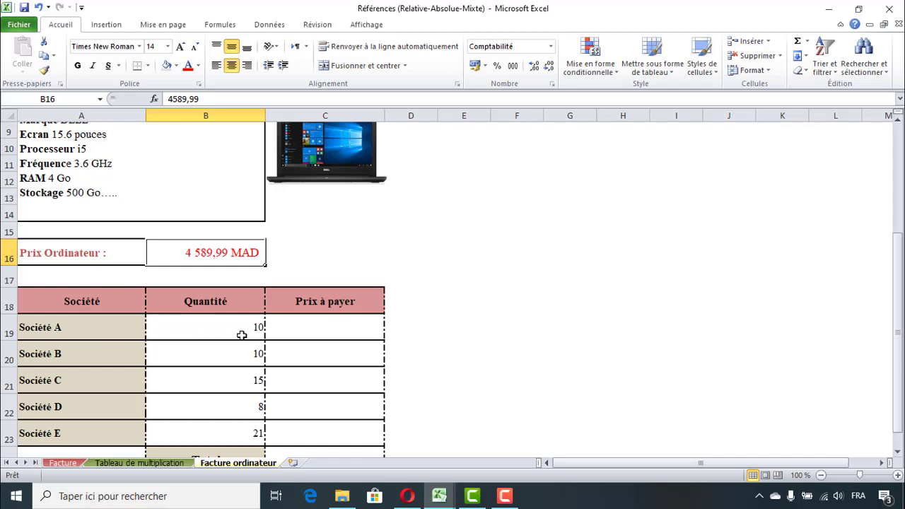
pyautogui.click(315, 325)
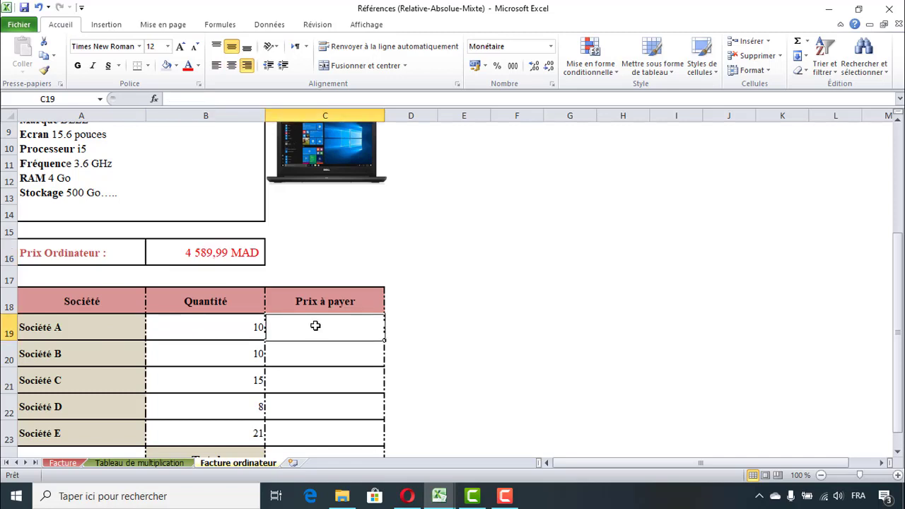
# Enter =B19*B16 as Société A's Prix à payer in C19 and copy the formula down to C23
pyautogui.write('=')
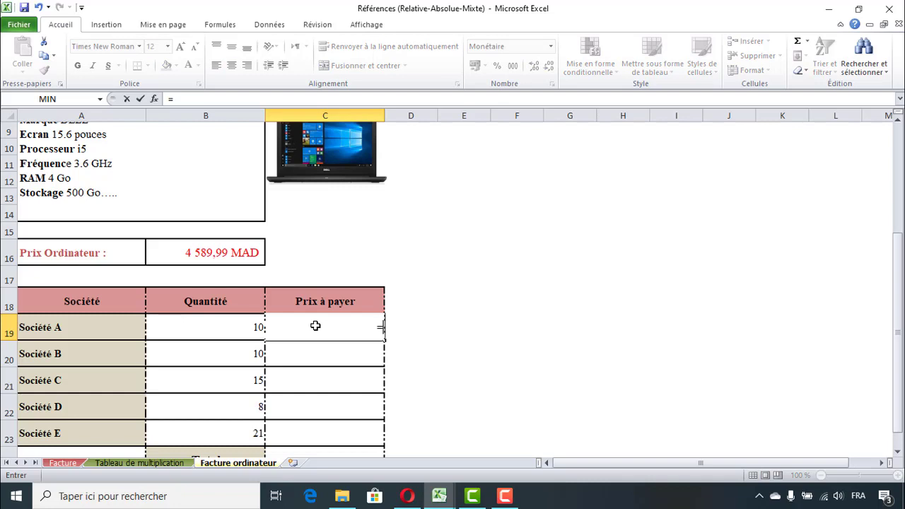
pyautogui.click(197, 328)
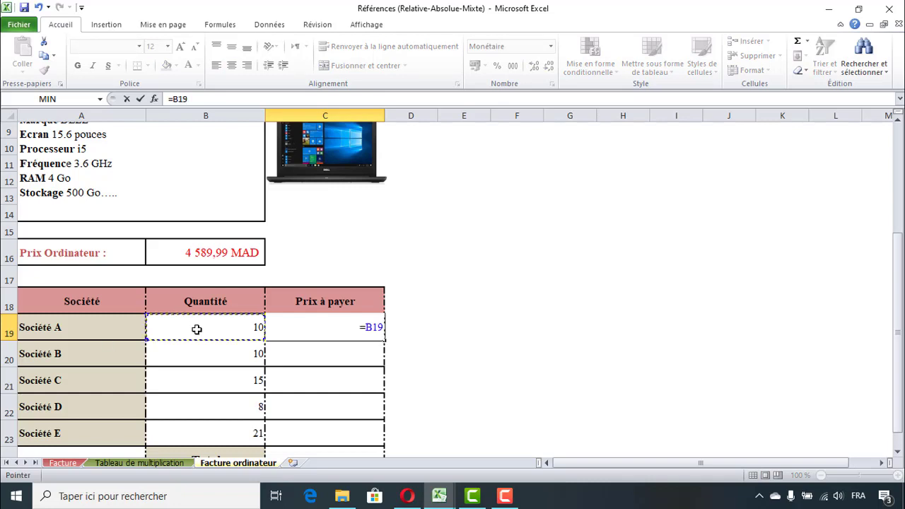
pyautogui.write('*')
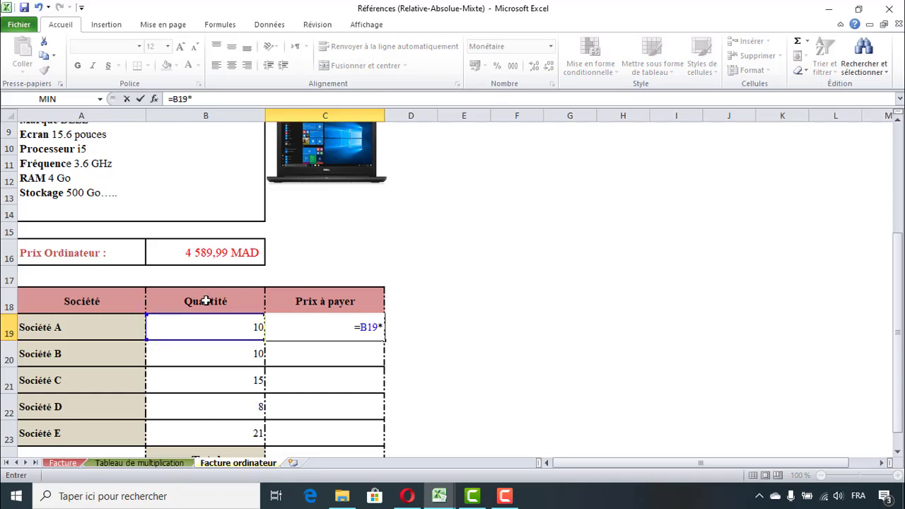
pyautogui.click(220, 255)
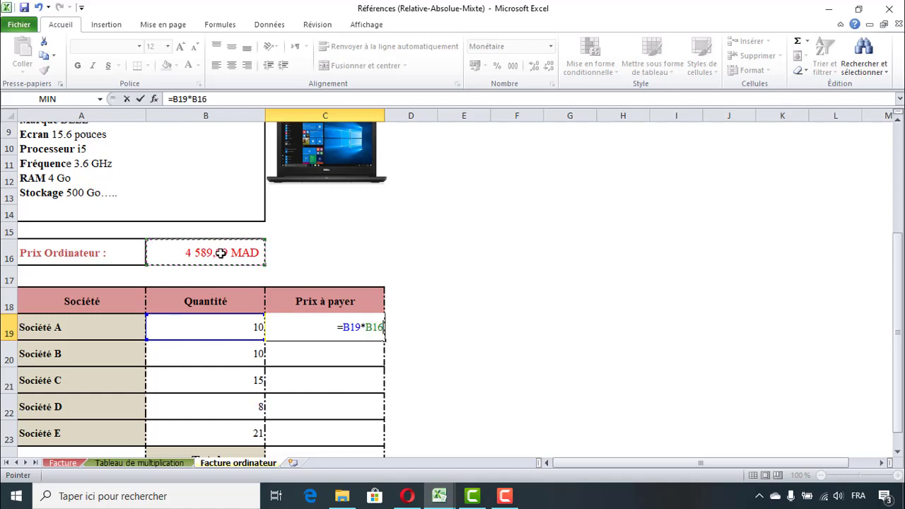
pyautogui.press('Return')
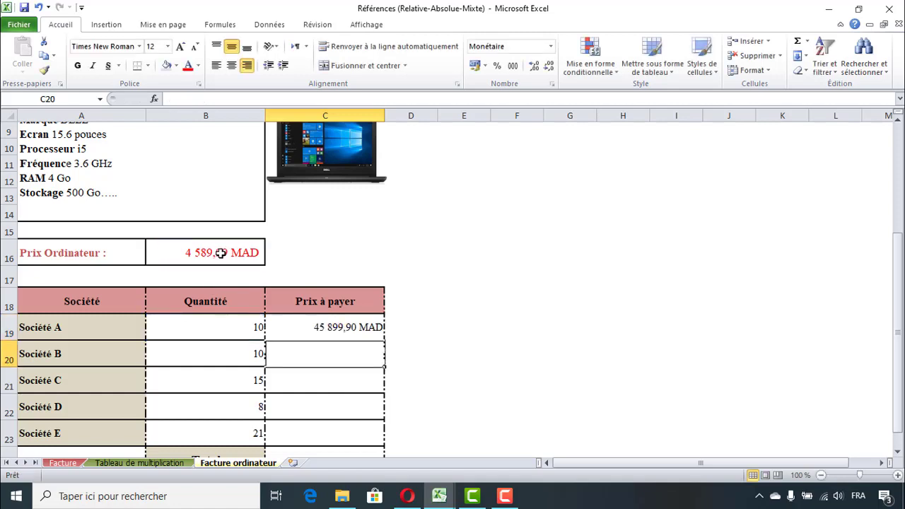
pyautogui.click(337, 334)
pyautogui.moveTo(385, 341); pyautogui.dragTo(361, 445)
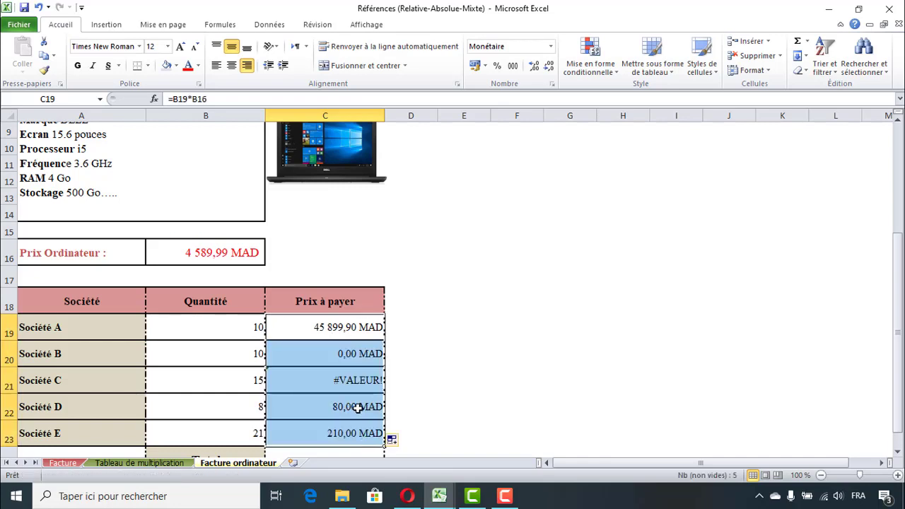
# Inspect the copied formulas in C21 and C20 to see which cells they reference, leaving them unedited
pyautogui.doubleClick(343, 387)
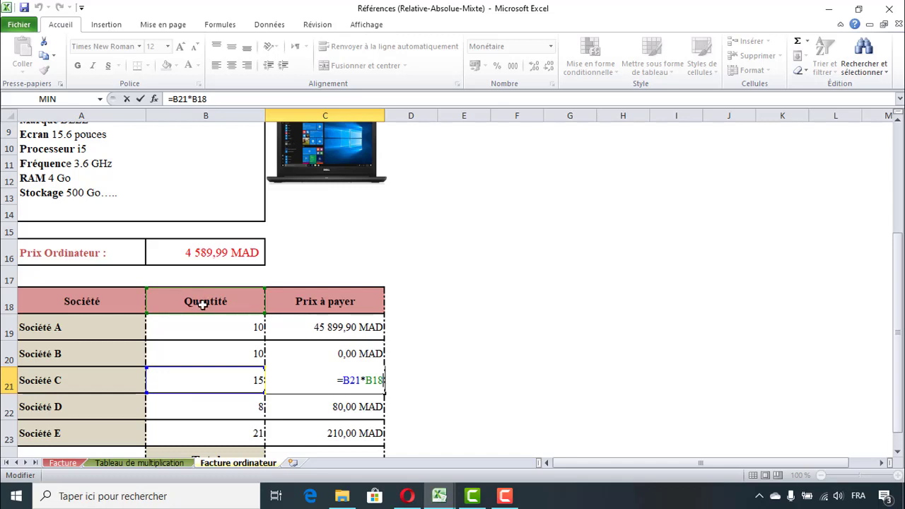
pyautogui.hotkey('ctrl', 'Return')
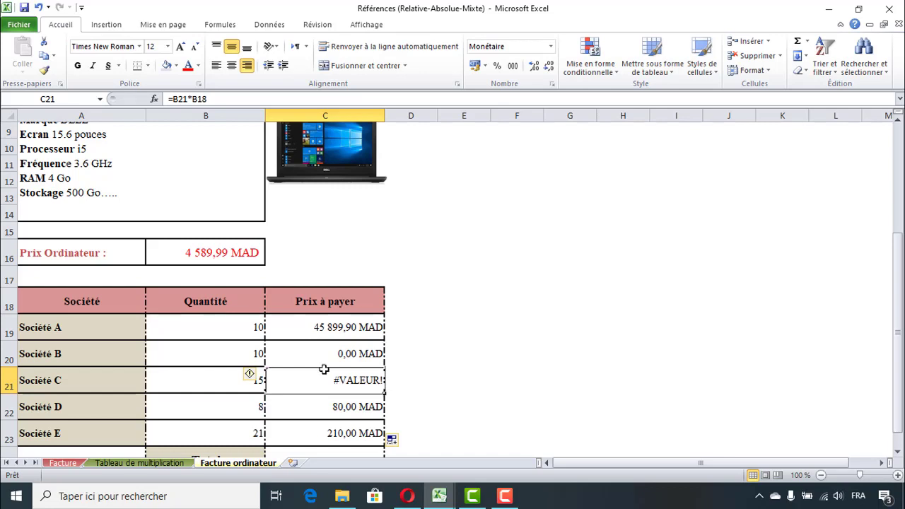
pyautogui.click(334, 350)
pyautogui.doubleClick(333, 350)
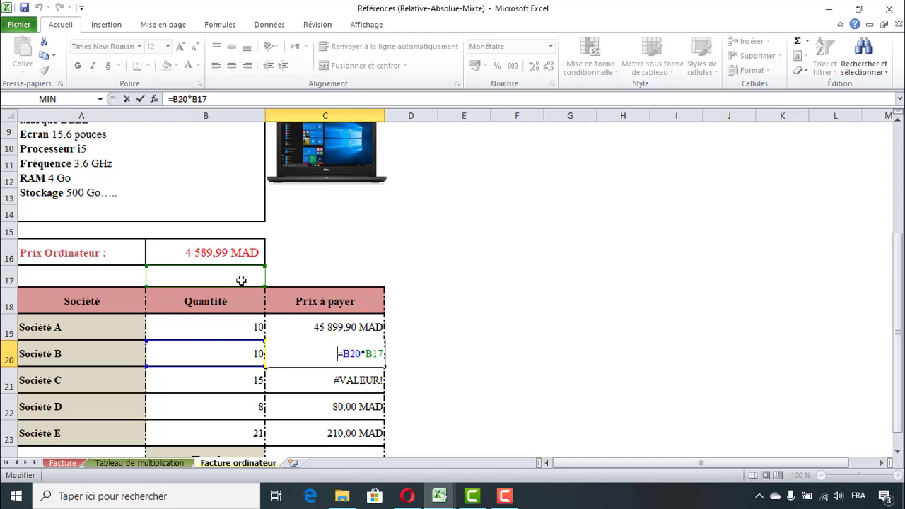
pyautogui.moveTo(337, 356); pyautogui.dragTo(386, 355)
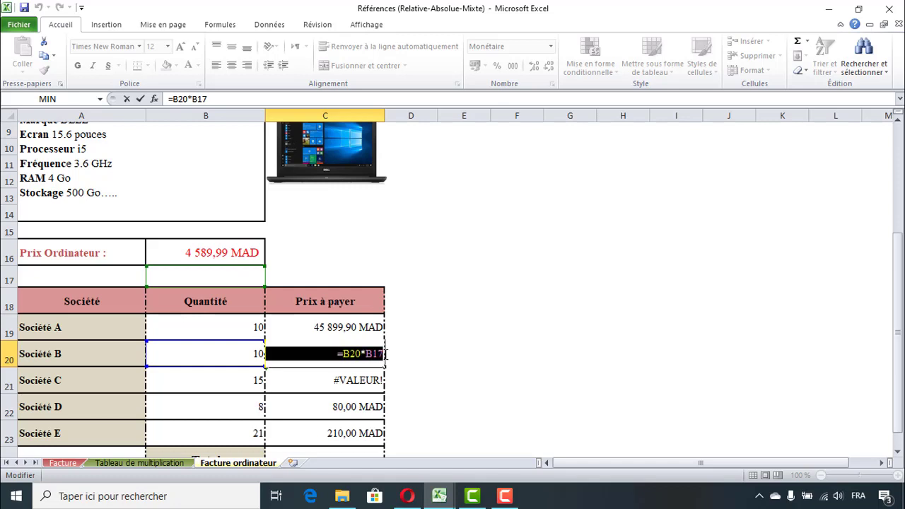
pyautogui.press('Escape')
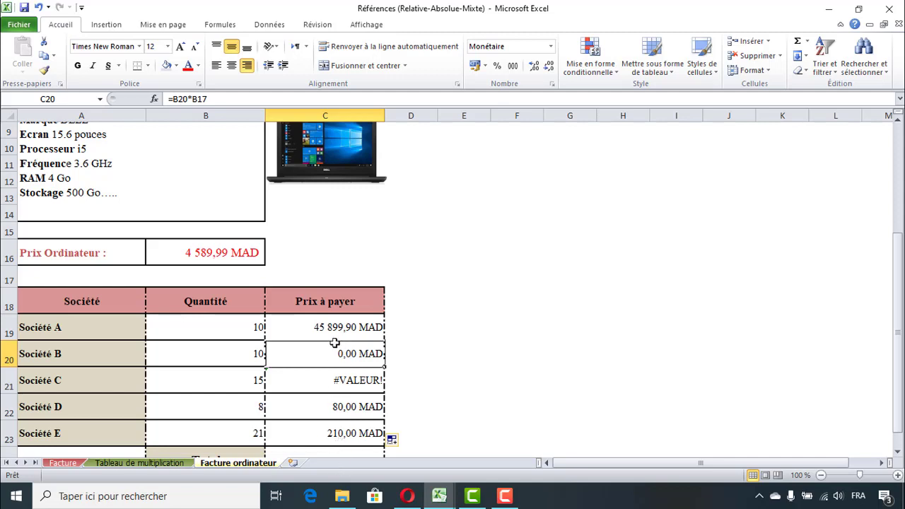
# Make the computer price reference absolute in C19 so it reads =B19*$B$16, and copy the formula down to C23
pyautogui.doubleClick(342, 318)
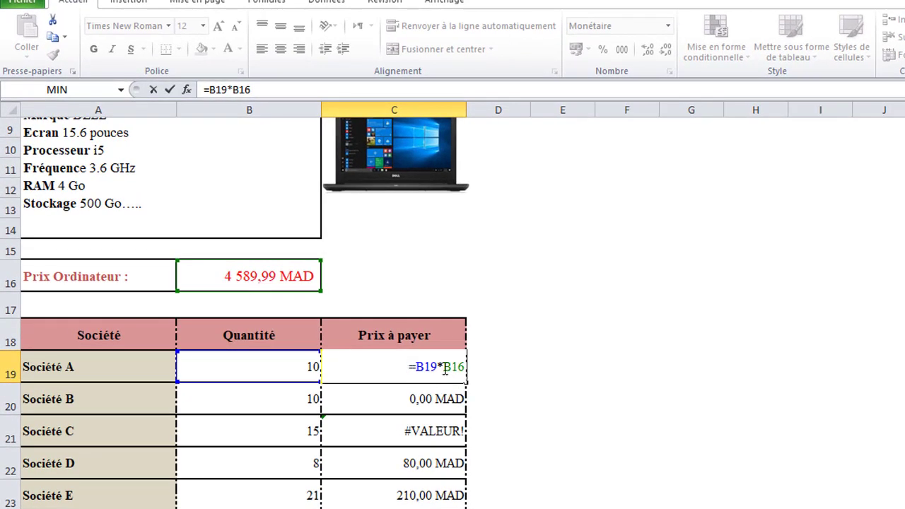
pyautogui.click(446, 369)
pyautogui.write('$')
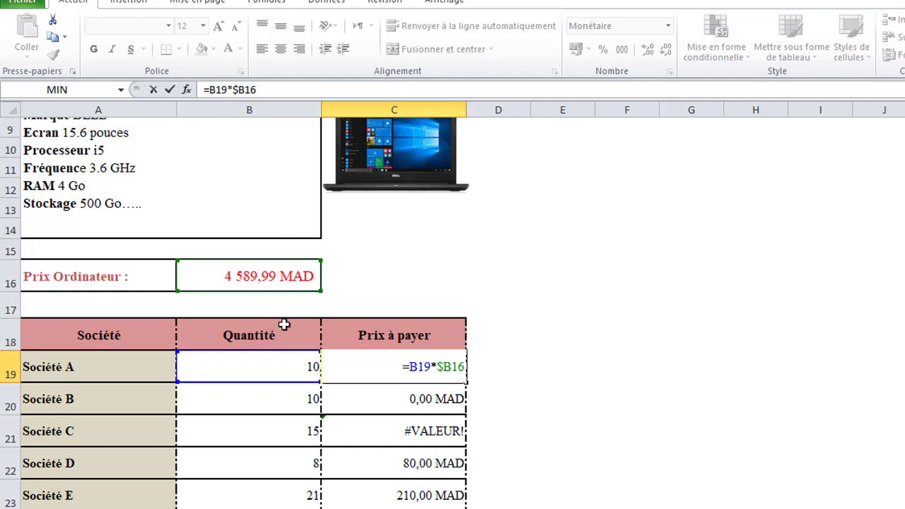
pyautogui.click(453, 367)
pyautogui.write('$')
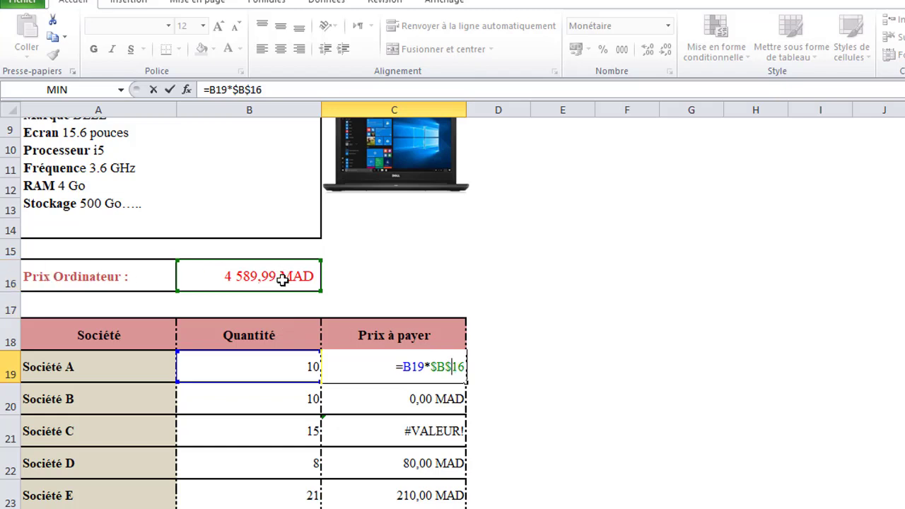
pyautogui.press('Return')
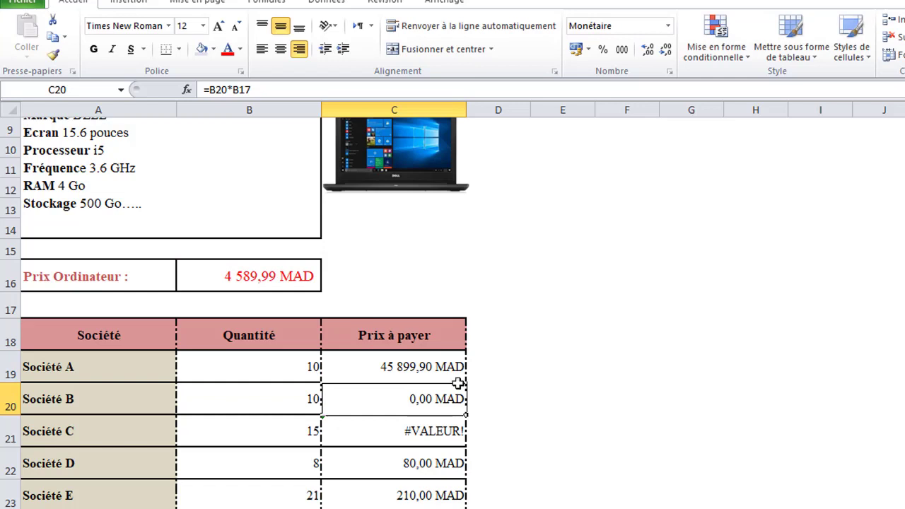
pyautogui.click(431, 373)
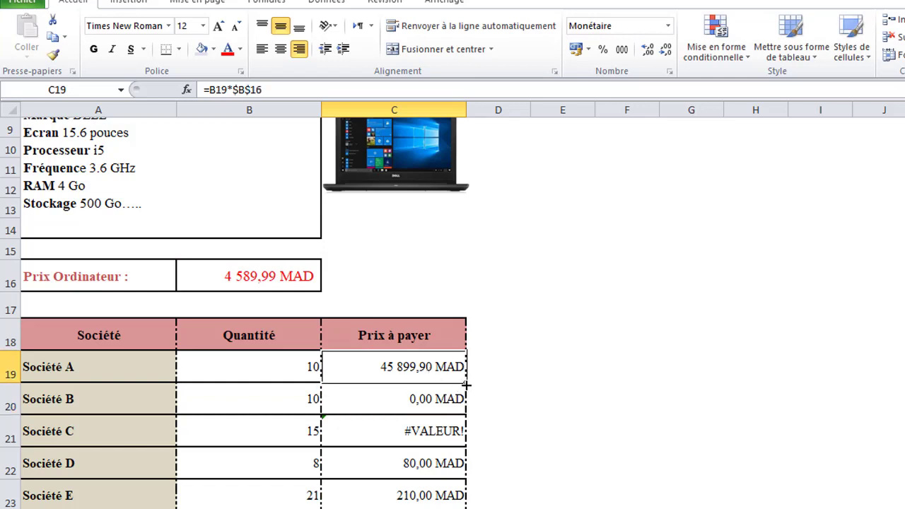
pyautogui.moveTo(465, 383); pyautogui.dragTo(444, 503)
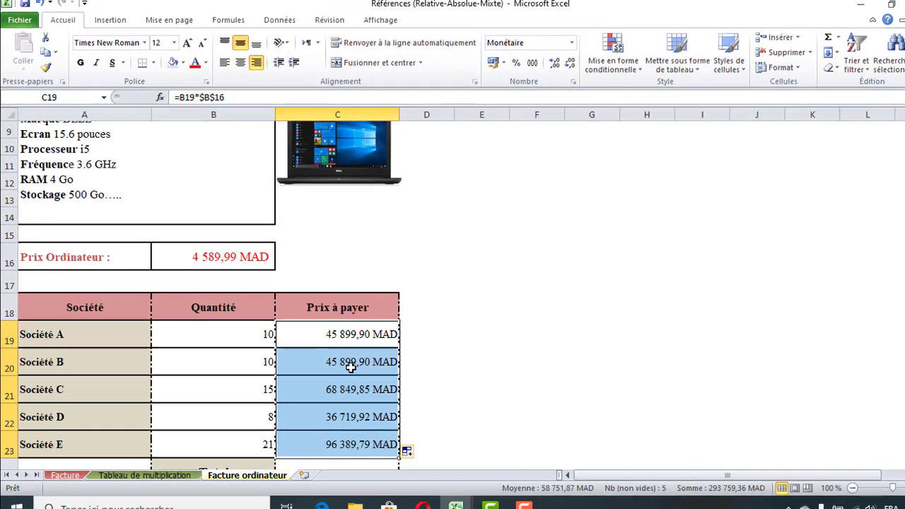
# Check the cell references in the copied Prix à payer formulas from Société B down to Société E
pyautogui.doubleClick(410, 404)
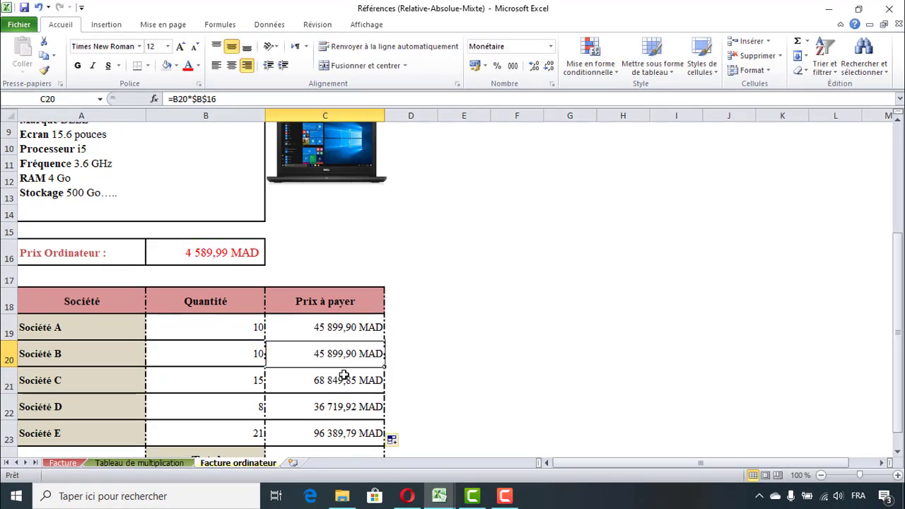
pyautogui.doubleClick(345, 377)
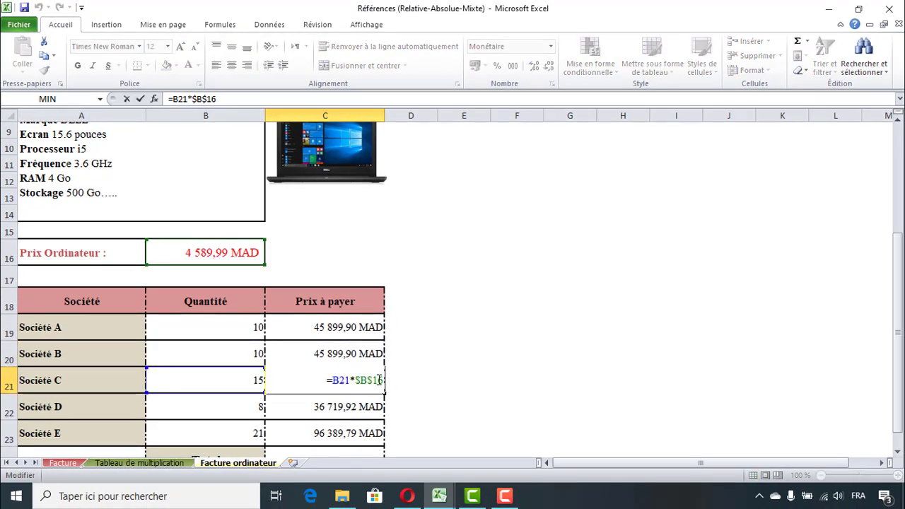
pyautogui.press('Escape')
pyautogui.doubleClick(349, 407)
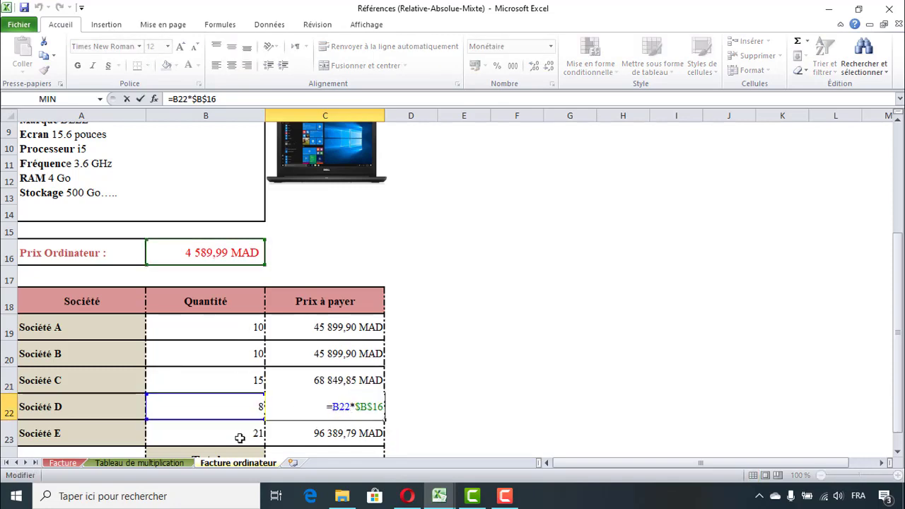
pyautogui.press('Escape')
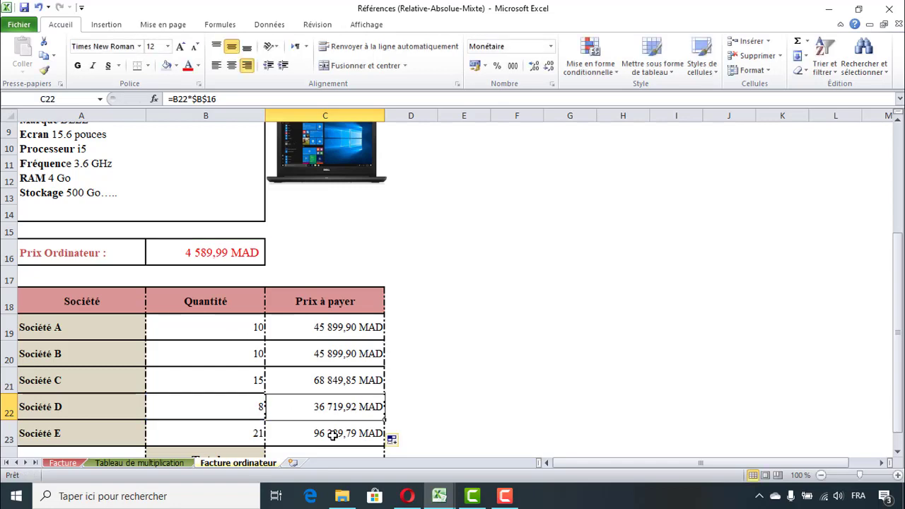
pyautogui.doubleClick(332, 435)
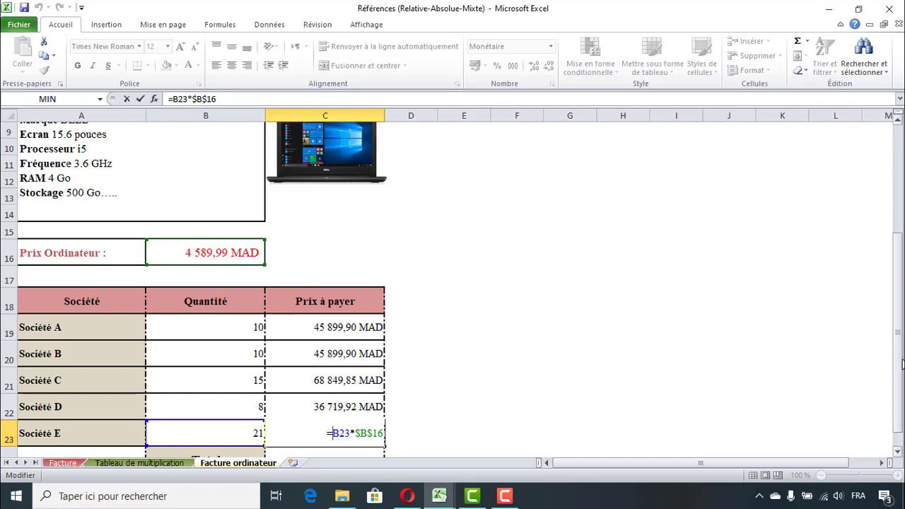
pyautogui.moveTo(898, 370); pyautogui.dragTo(898, 388)
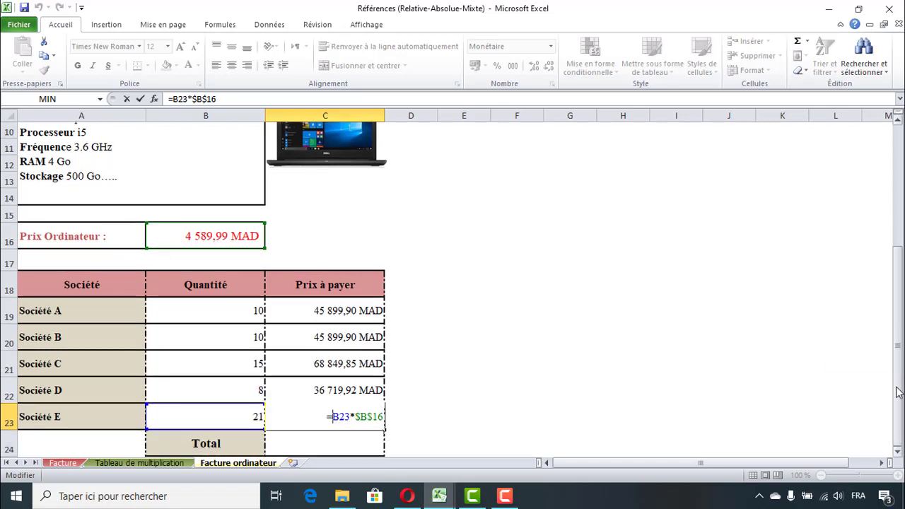
pyautogui.hotkey('ctrl', 'Return')
# Calculate the Total in C24 with the SOMME function over the Prix à payer range C19:C23
pyautogui.click(349, 442)
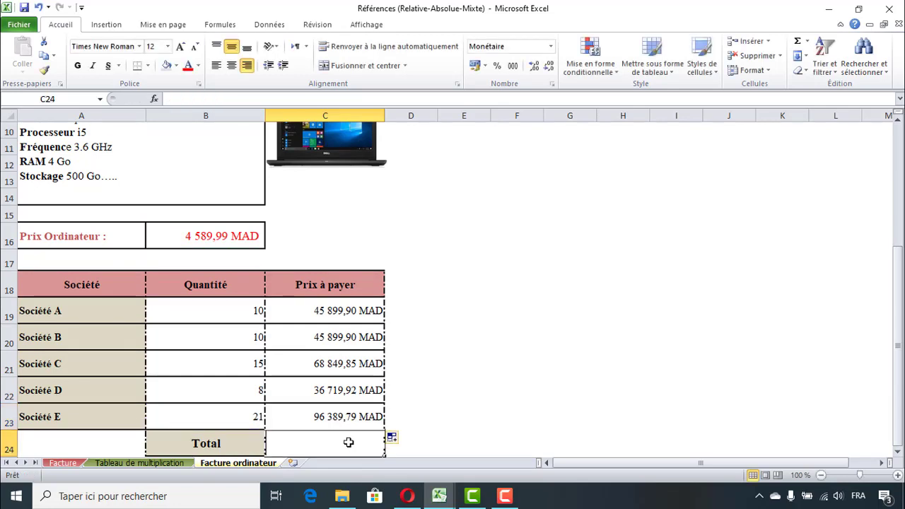
pyautogui.write('=somme')
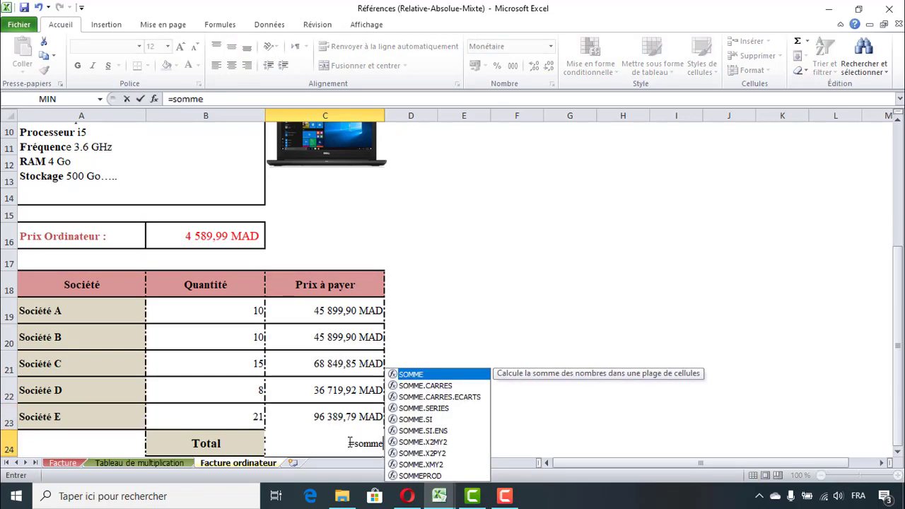
pyautogui.doubleClick(413, 375)
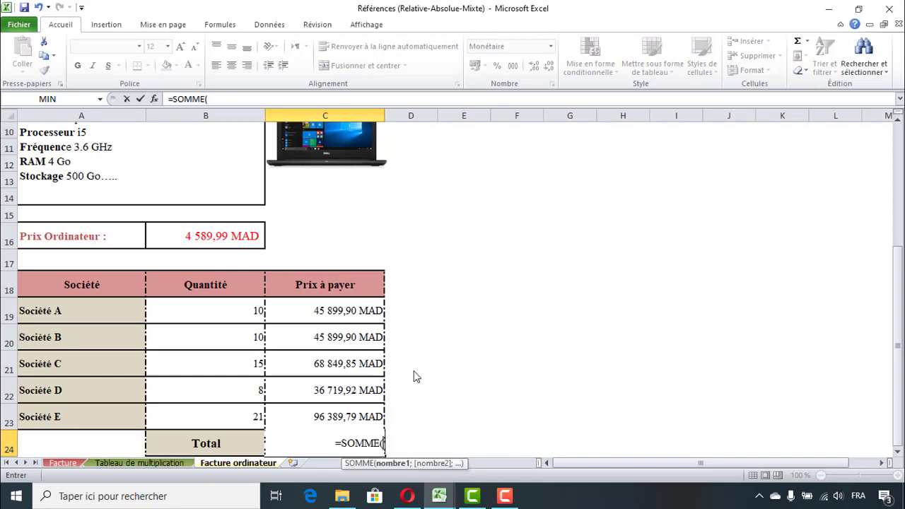
pyautogui.moveTo(340, 315); pyautogui.dragTo(322, 414)
pyautogui.press('Return')
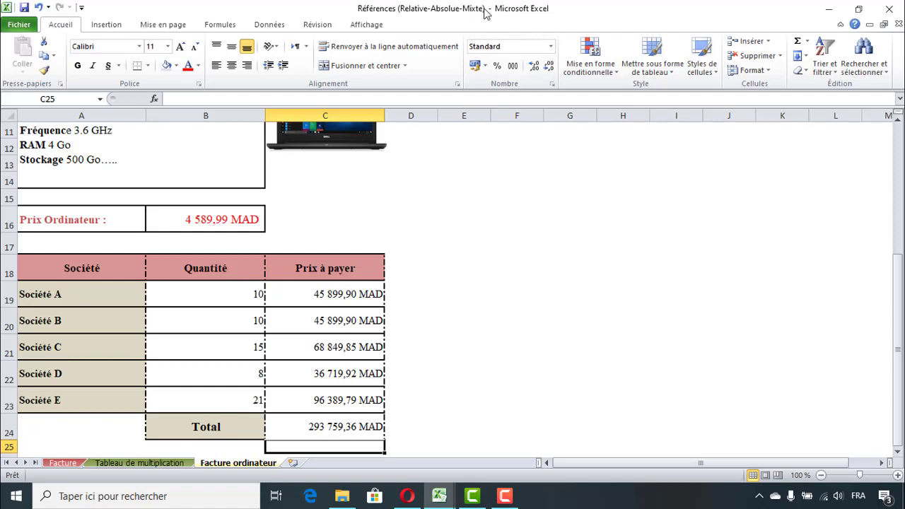
pyautogui.click(514, 199)
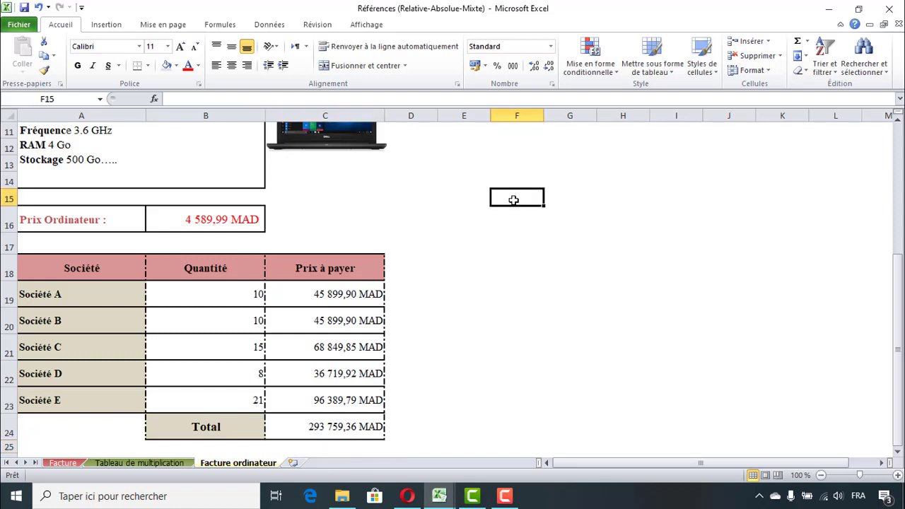